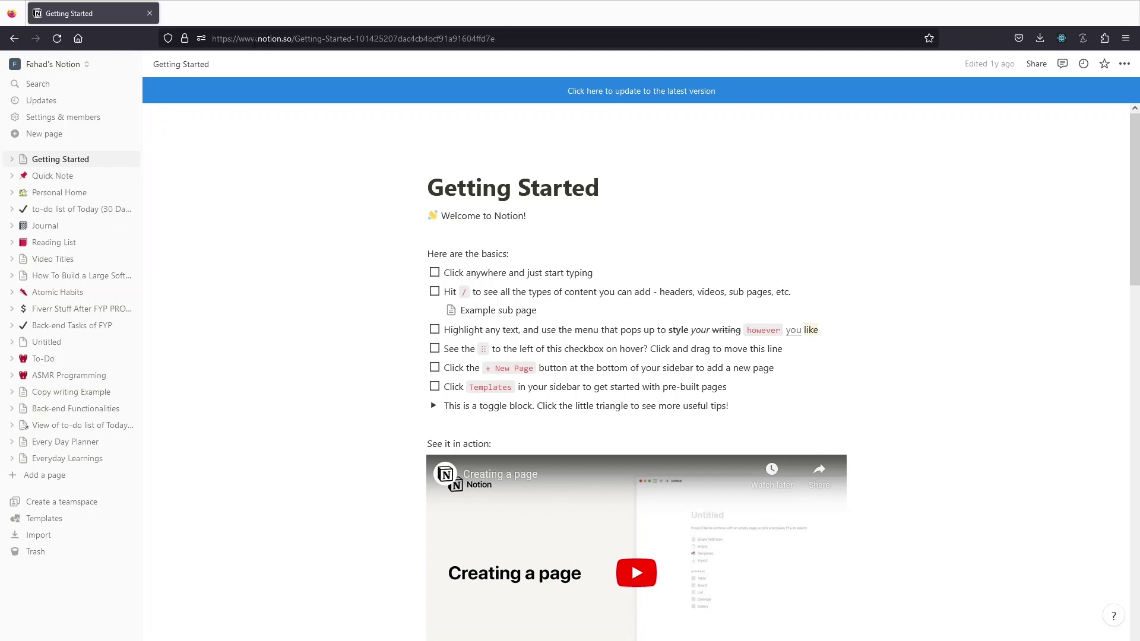
# Switch the browser to fullscreen so Notion's Getting Started page fills the screen.
pyautogui.press('F11')
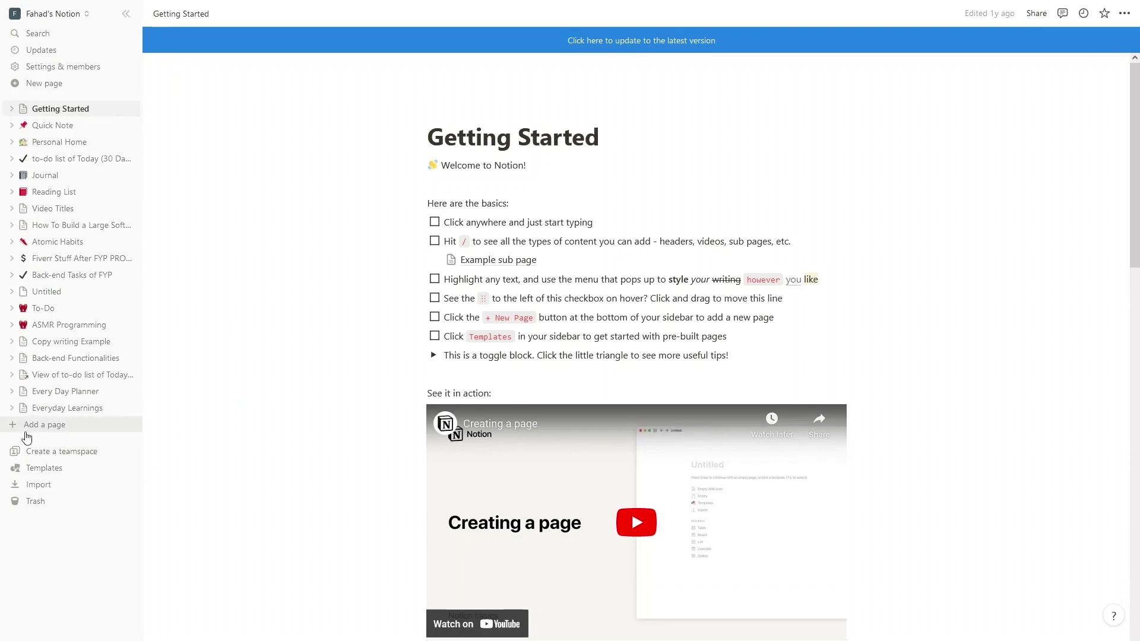
# Add a new page and make it a Table backed by a new database.
pyautogui.click(26, 431)
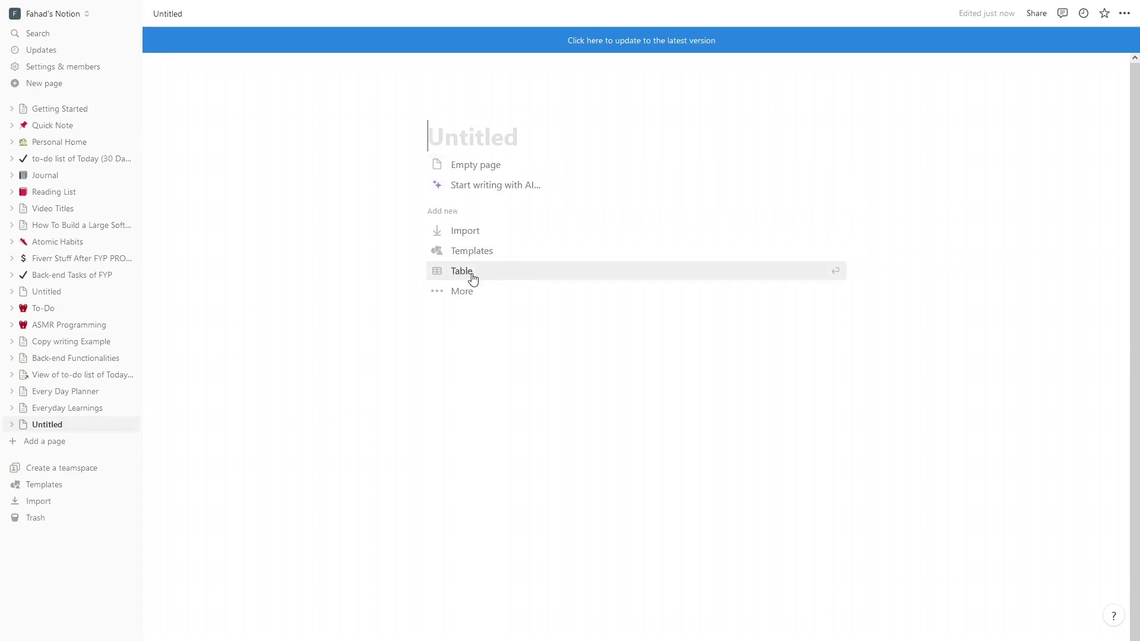
pyautogui.click(497, 275)
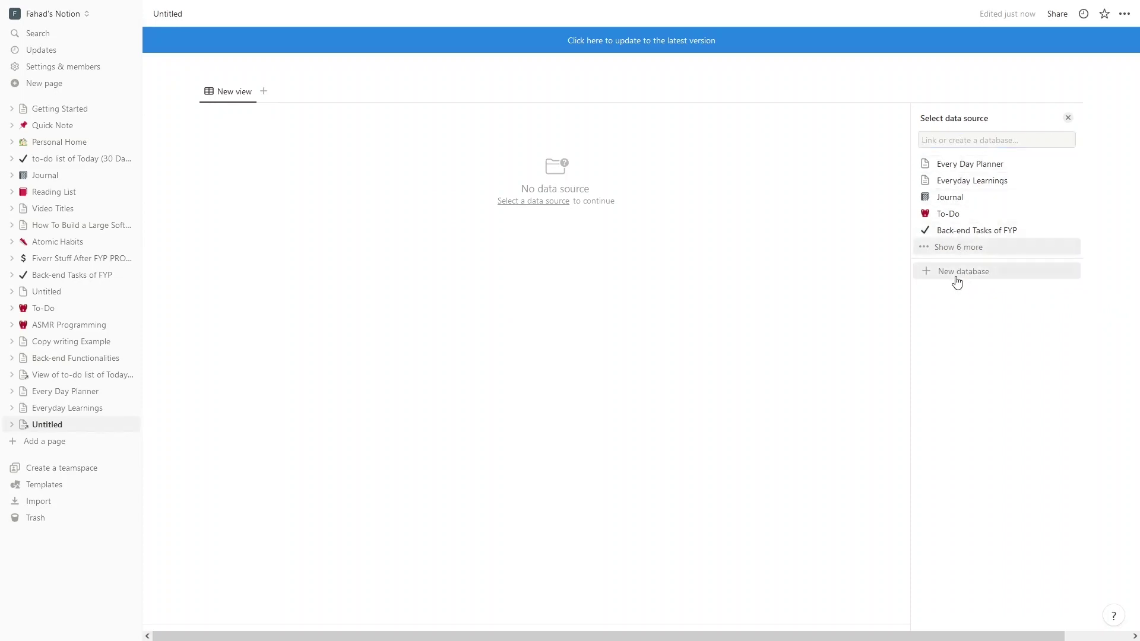
pyautogui.click(955, 277)
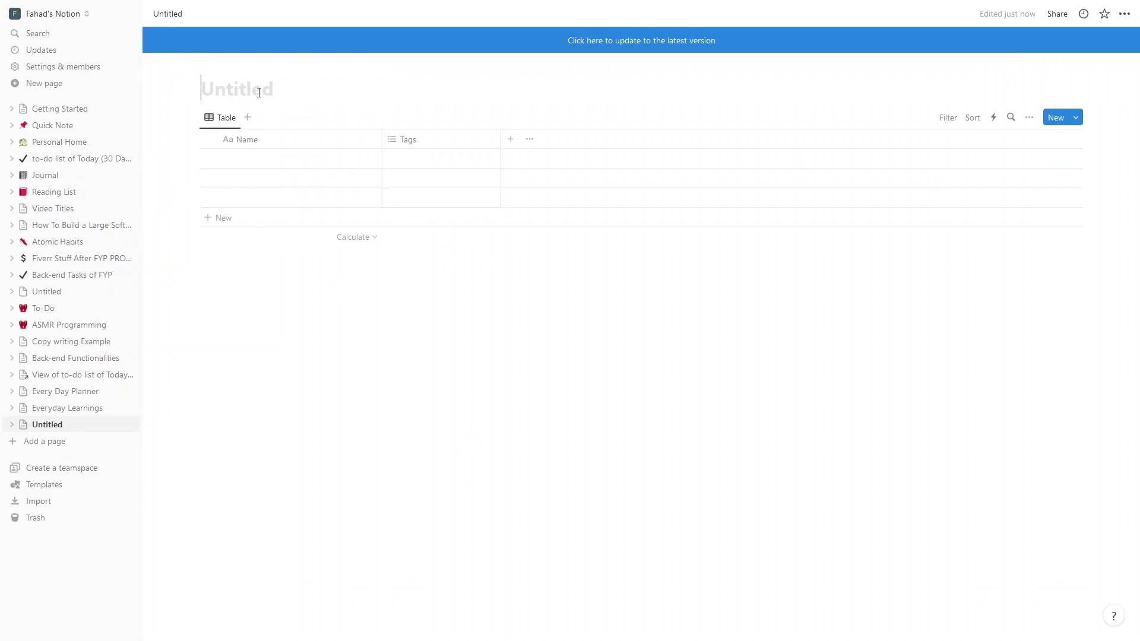
# Title the page 'My Trading Journel' and add a cover image.
pyautogui.write('My Tra')
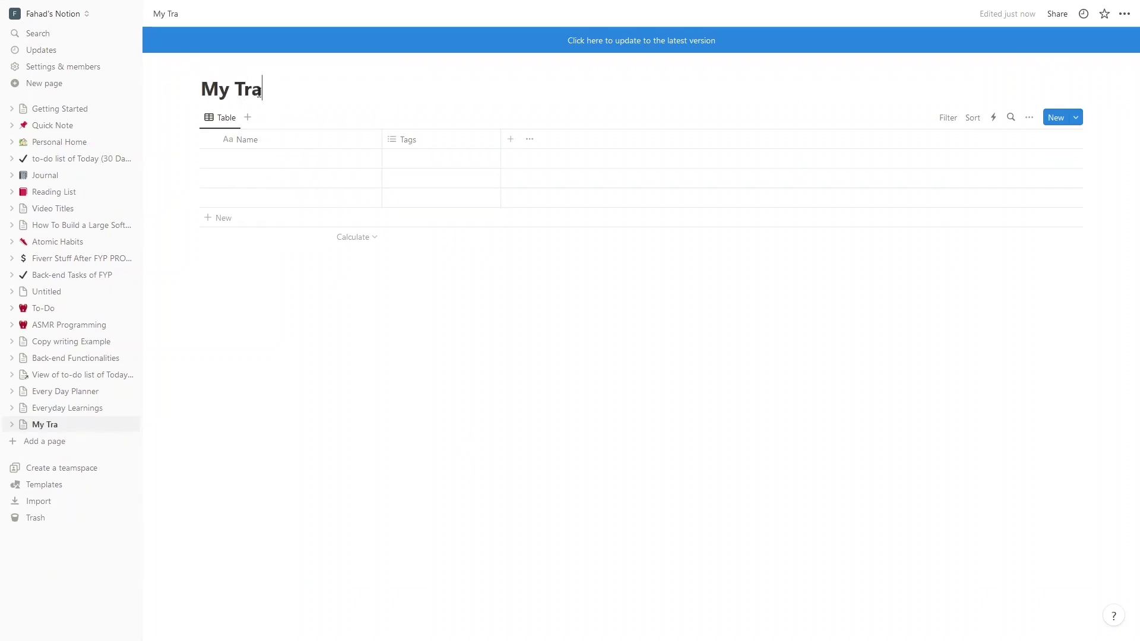
pyautogui.write('ding Journel')
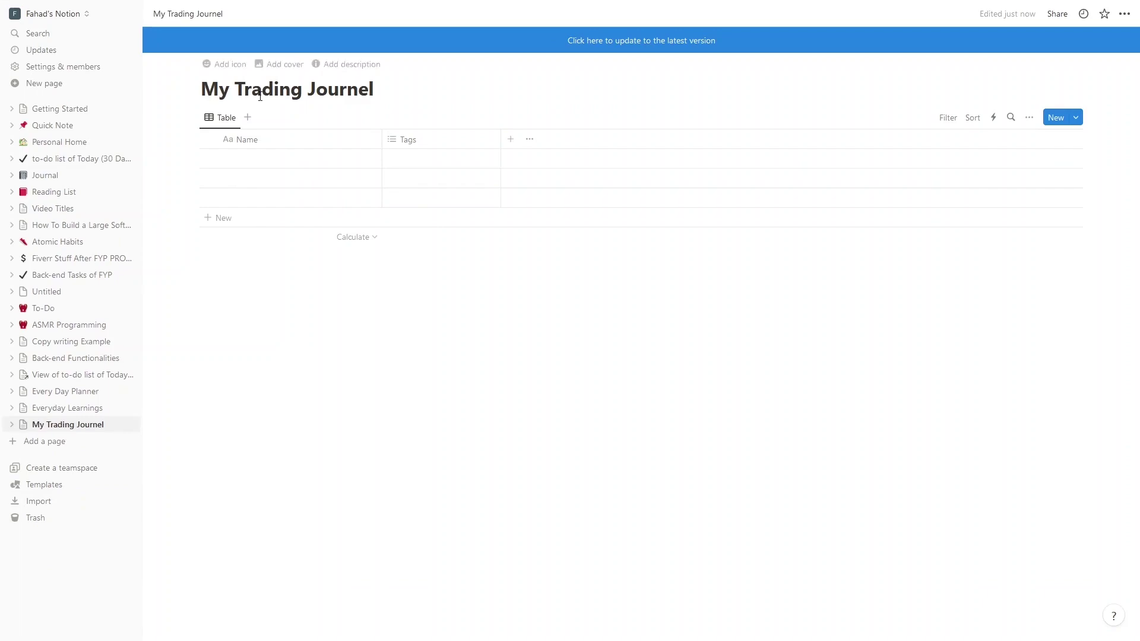
pyautogui.moveTo(315, 64)
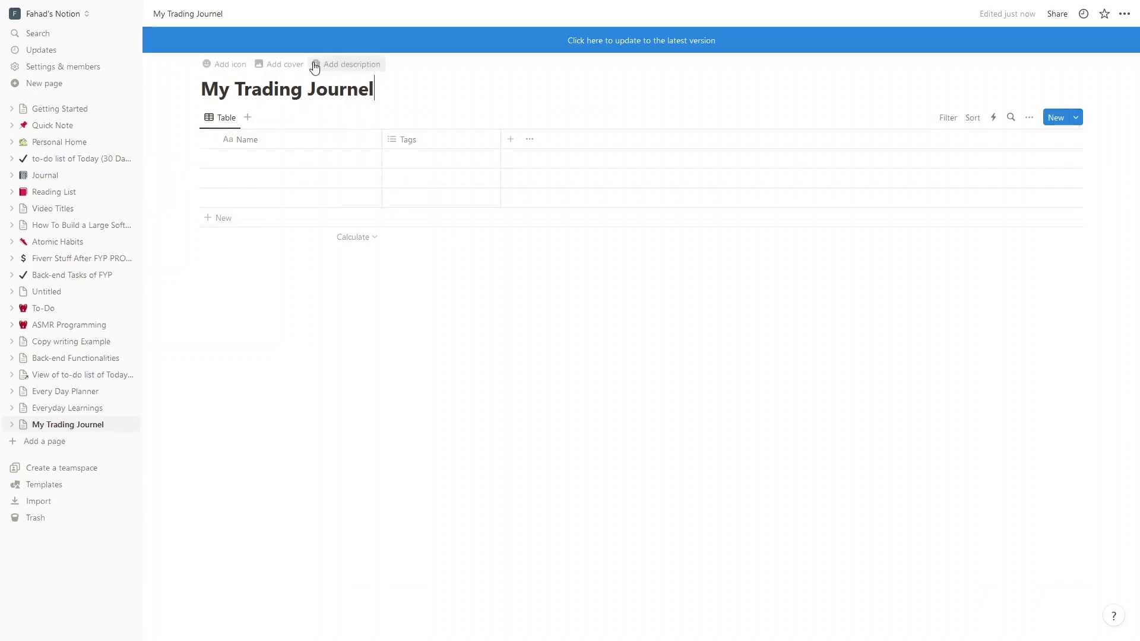
pyautogui.click(283, 67)
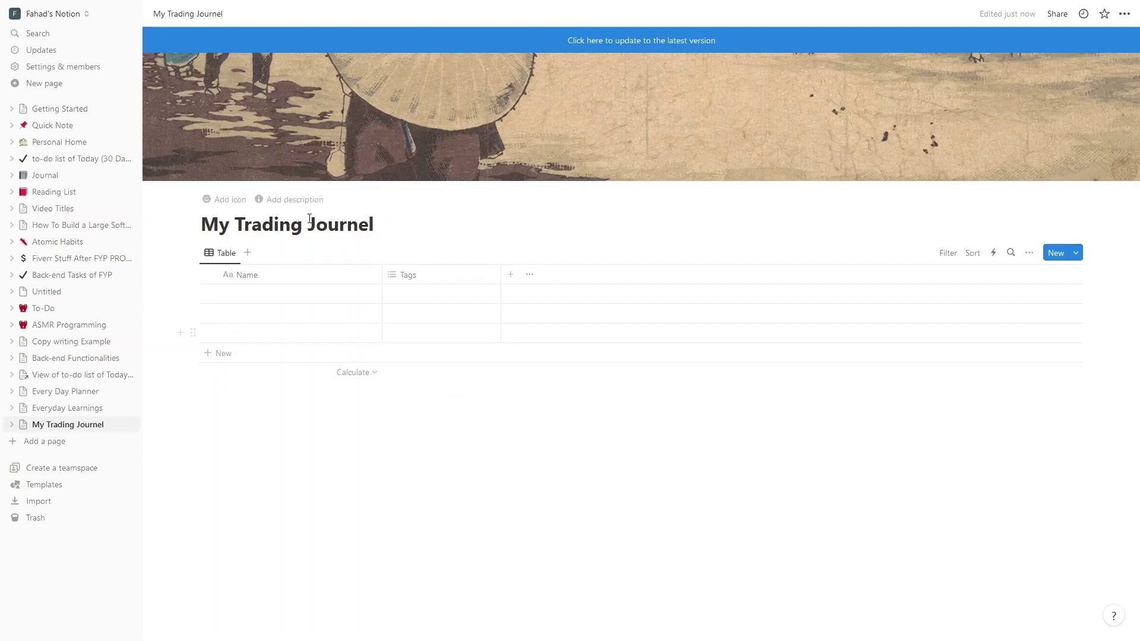
pyautogui.click(368, 224)
# Correct the page title to 'My Trading Journal'.
pyautogui.press('BackSpace')
pyautogui.write('a')
pyautogui.click(269, 276)
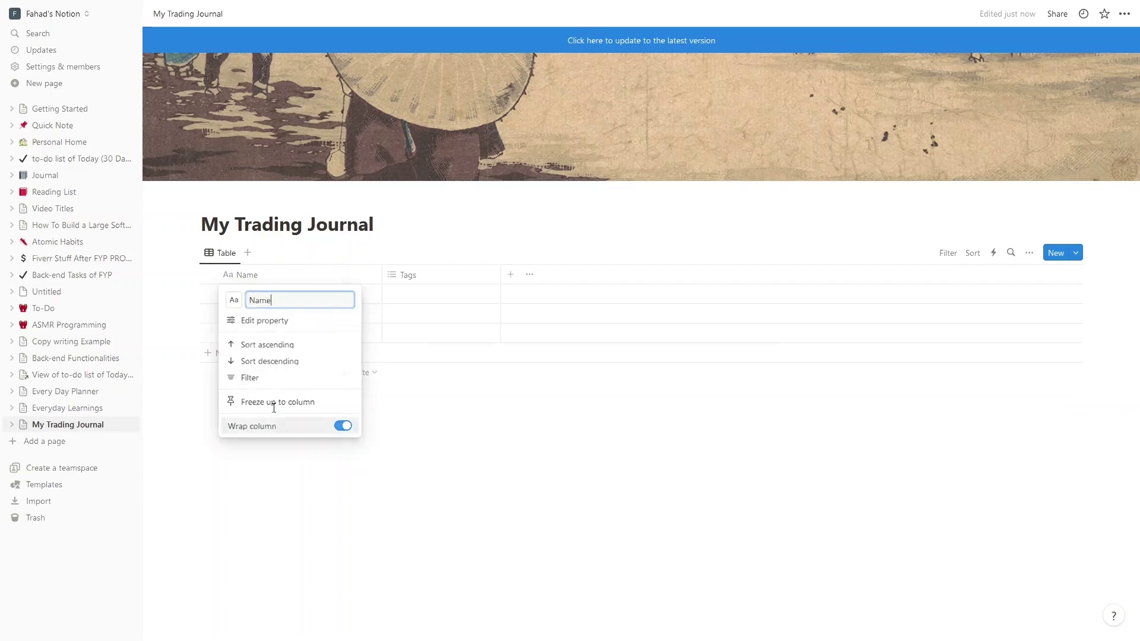
pyautogui.press('Escape')
# Fill the three rows' Name cells with 1, 2 and 3.
pyautogui.click(277, 295)
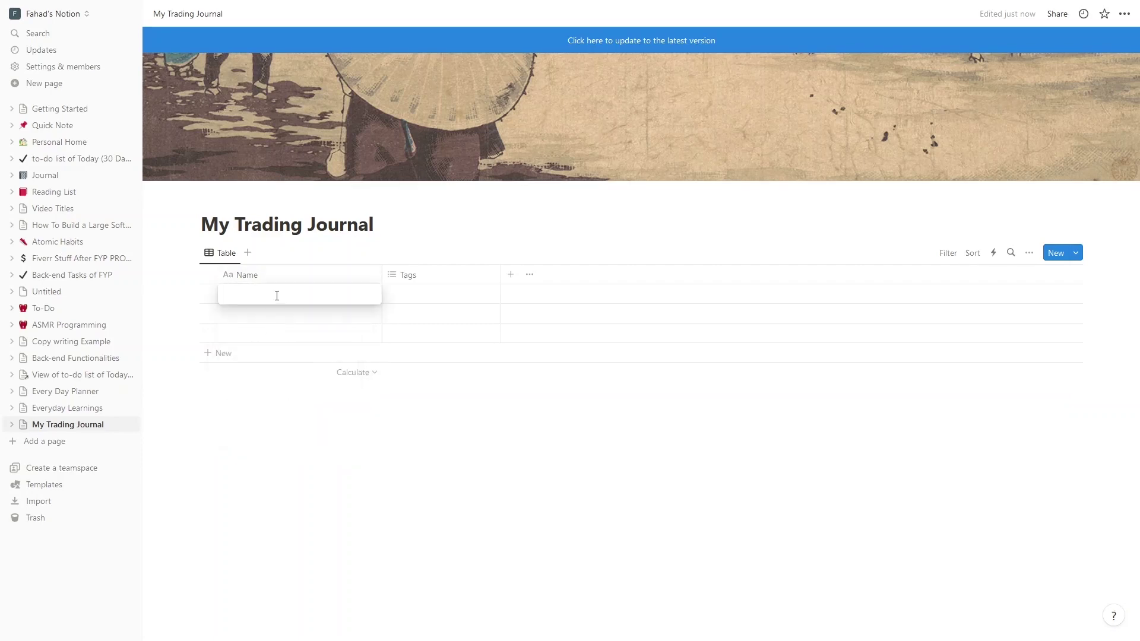
pyautogui.write('1')
pyautogui.press('Return')
pyautogui.press('Down')
pyautogui.write('2')
pyautogui.press('Escape')
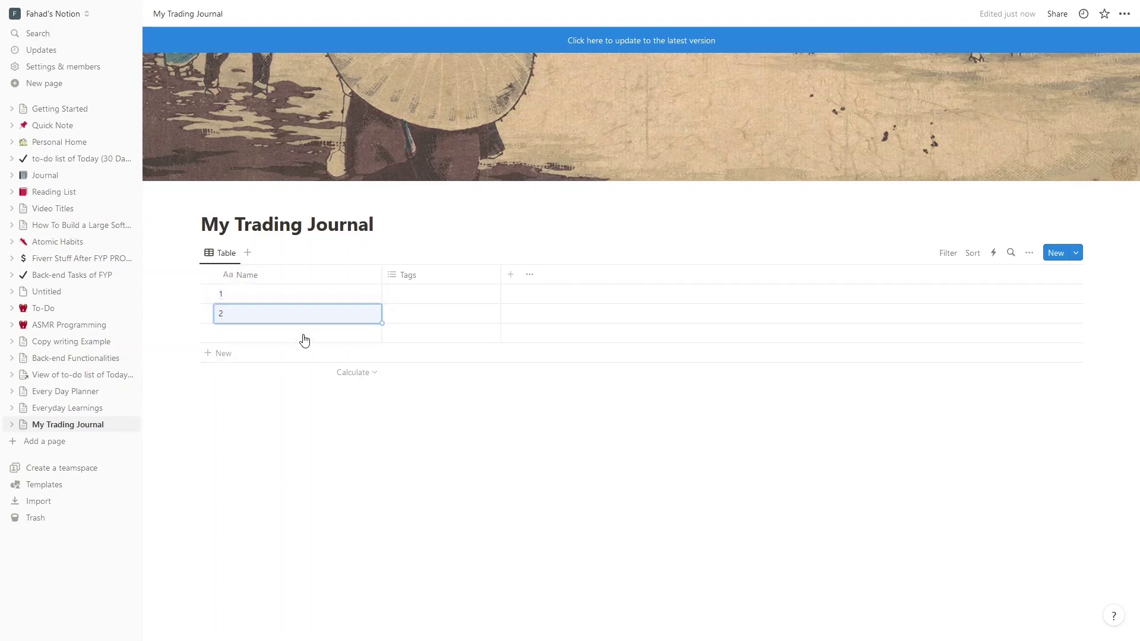
pyautogui.click(304, 339)
pyautogui.write('3')
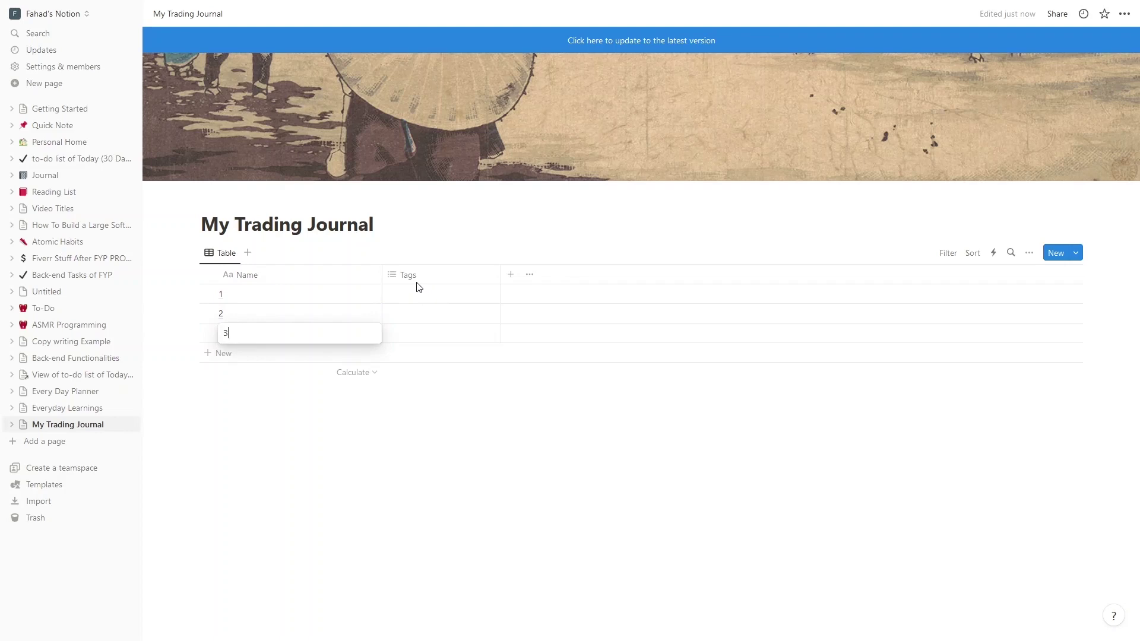
pyautogui.press('Escape')
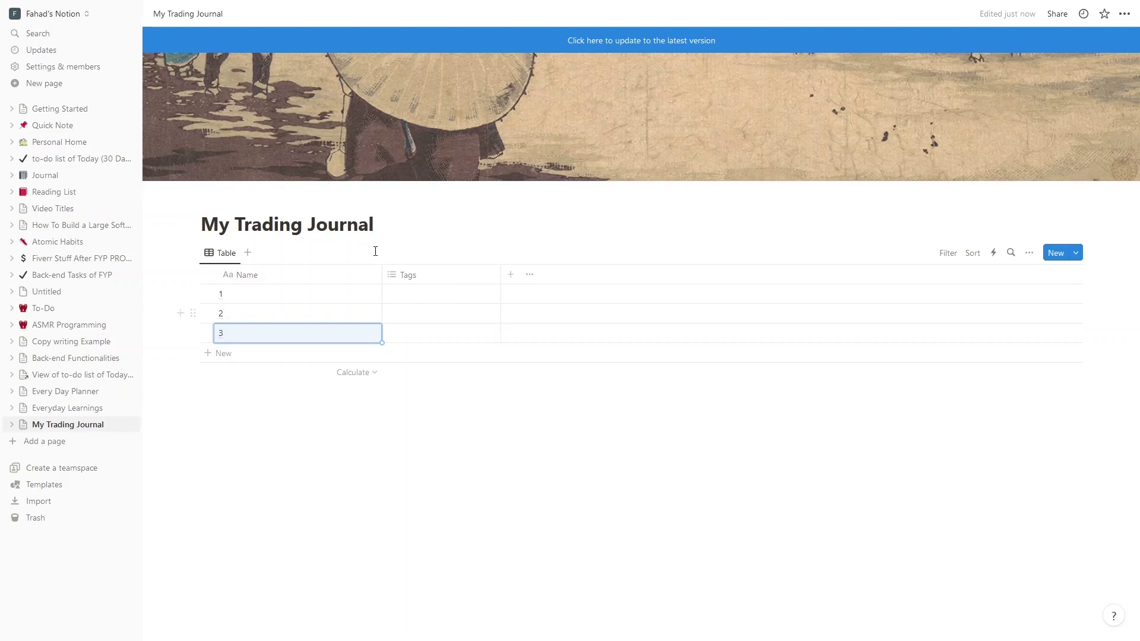
# Rename the Tags column to 'Date' and change its property type to Date.
pyautogui.click(442, 276)
pyautogui.hotkey('ctrl', 'a')
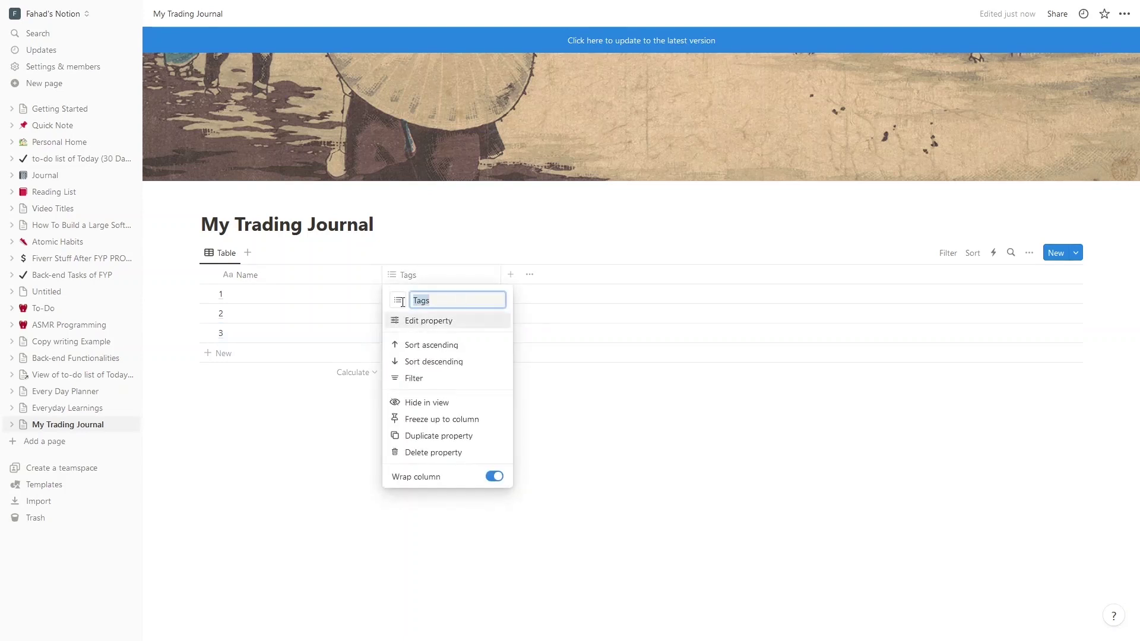
pyautogui.write('Date')
pyautogui.click(433, 323)
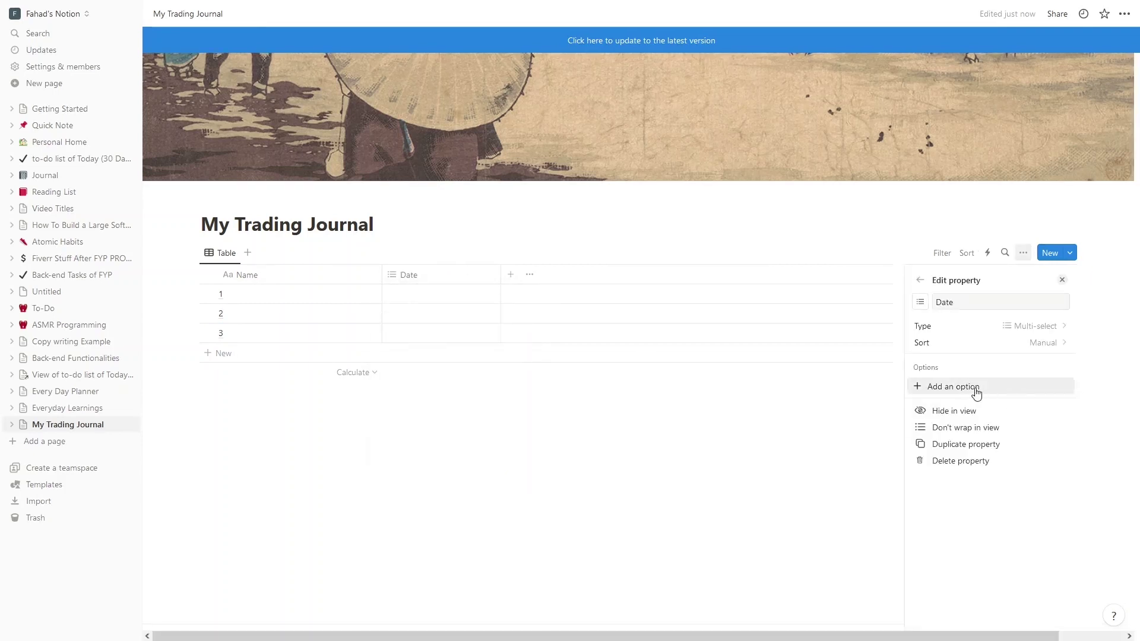
pyautogui.click(991, 330)
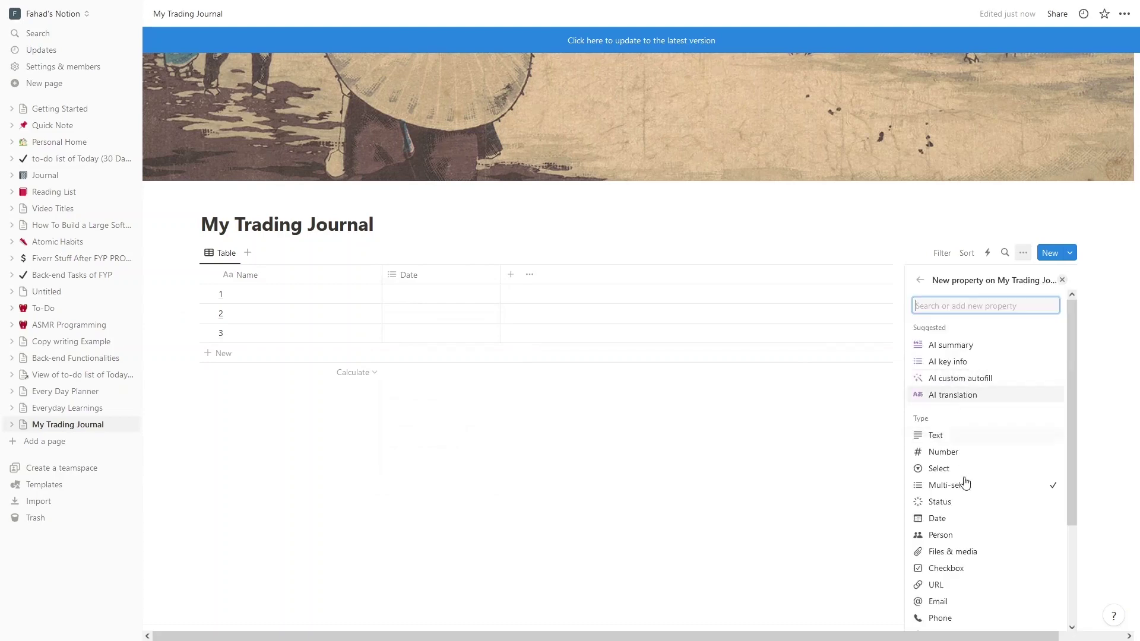
pyautogui.click(949, 520)
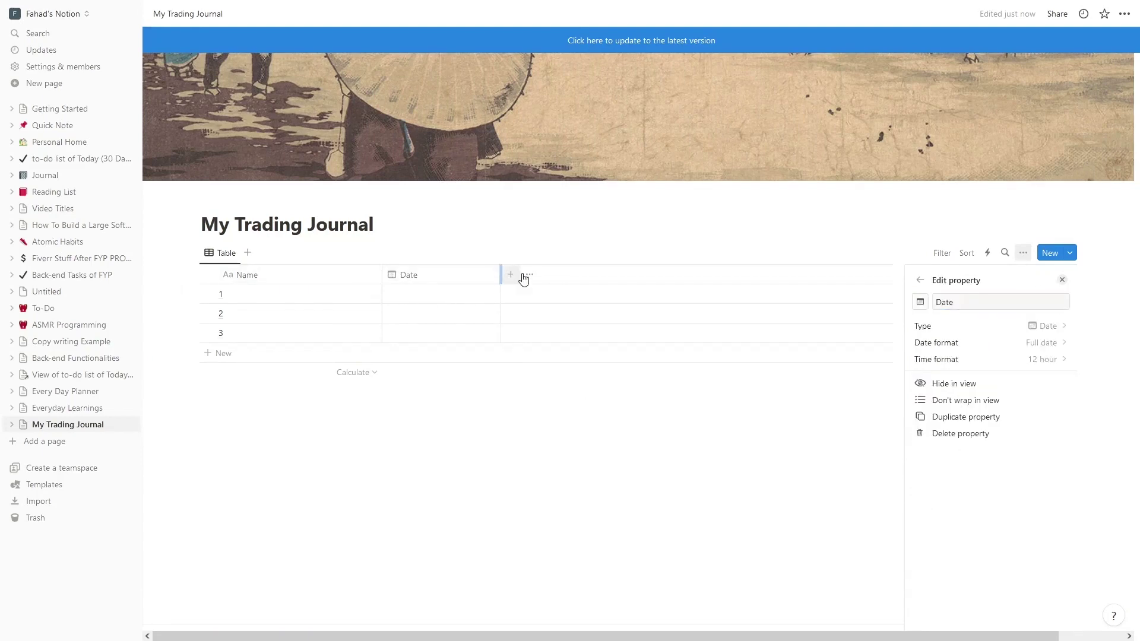
pyautogui.click(895, 331)
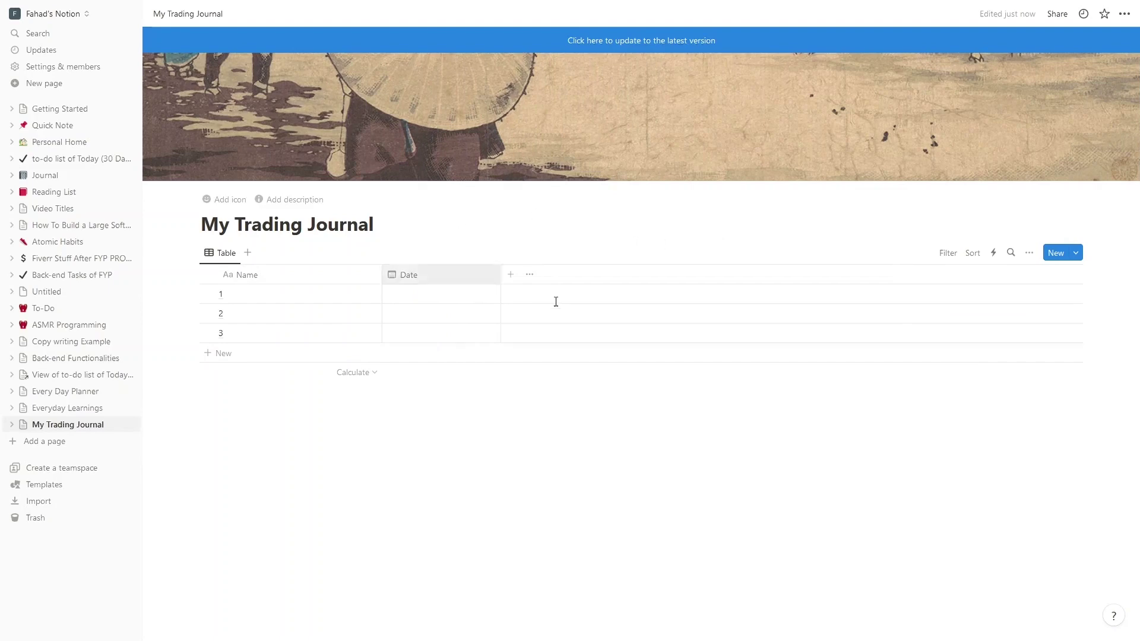
# Add a new Select property named 'Day of Week'.
pyautogui.click(511, 276)
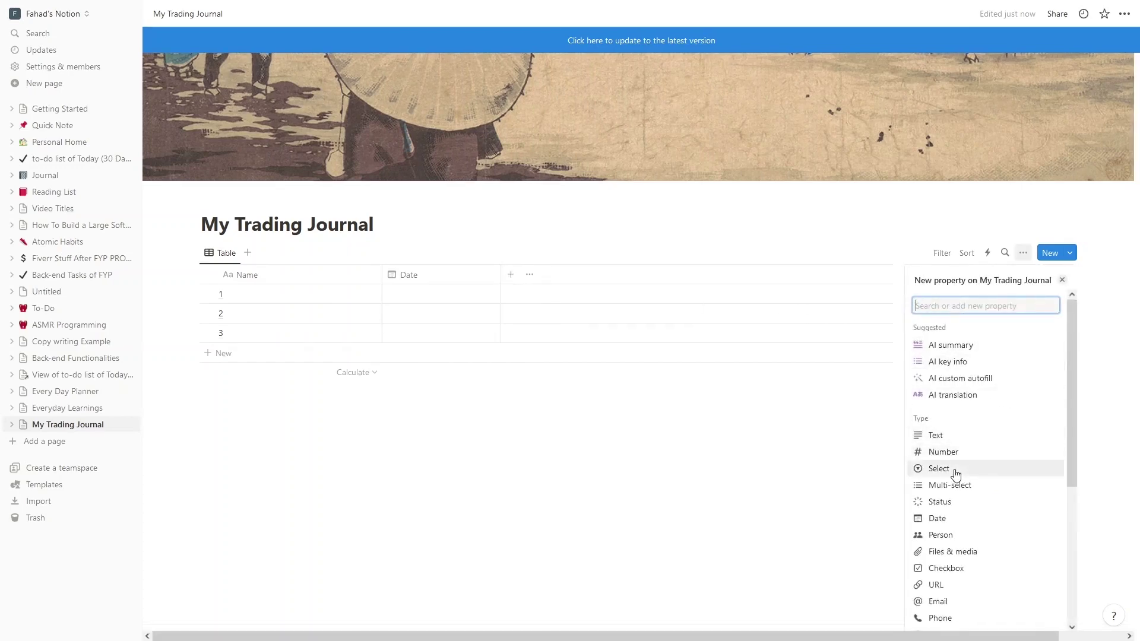
pyautogui.scroll(-2, 955, 475)
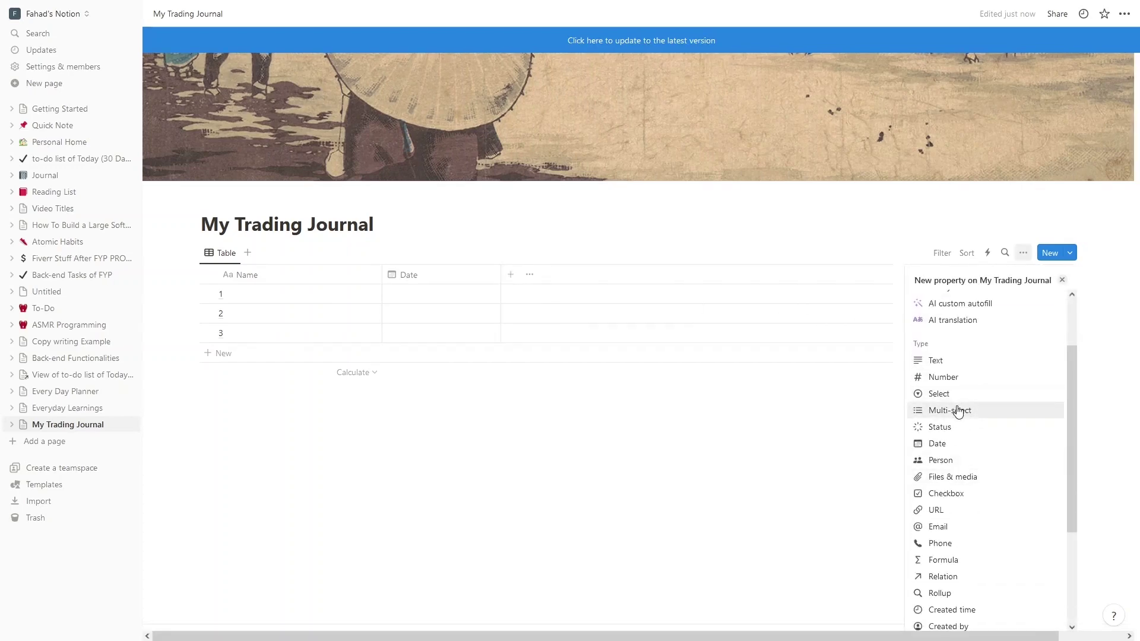
pyautogui.scroll(2, 955, 416)
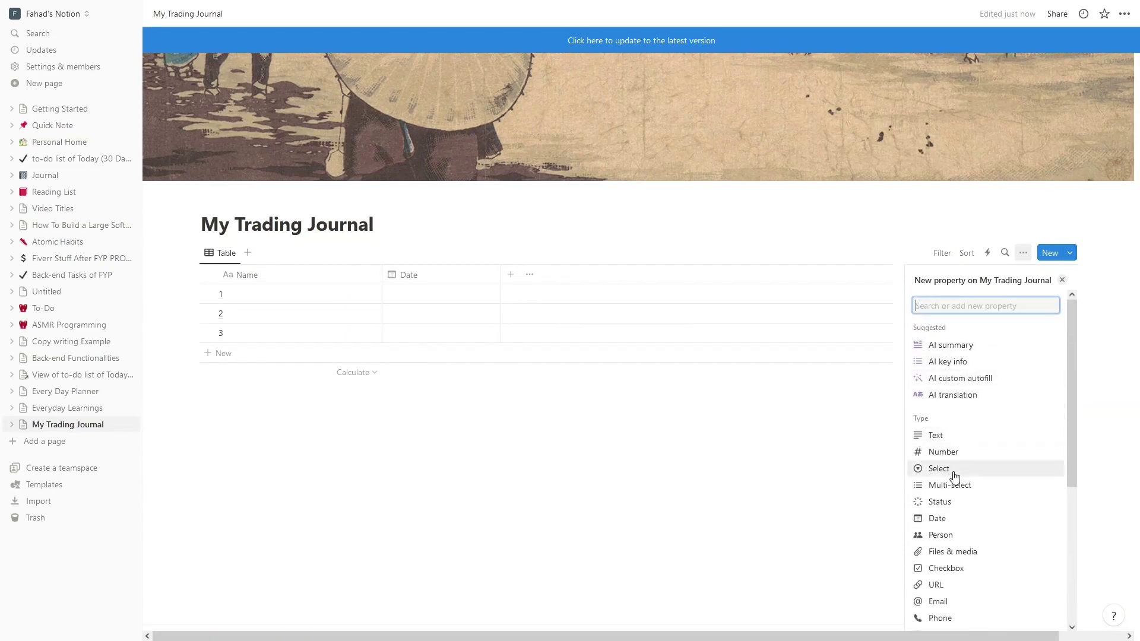
pyautogui.click(952, 470)
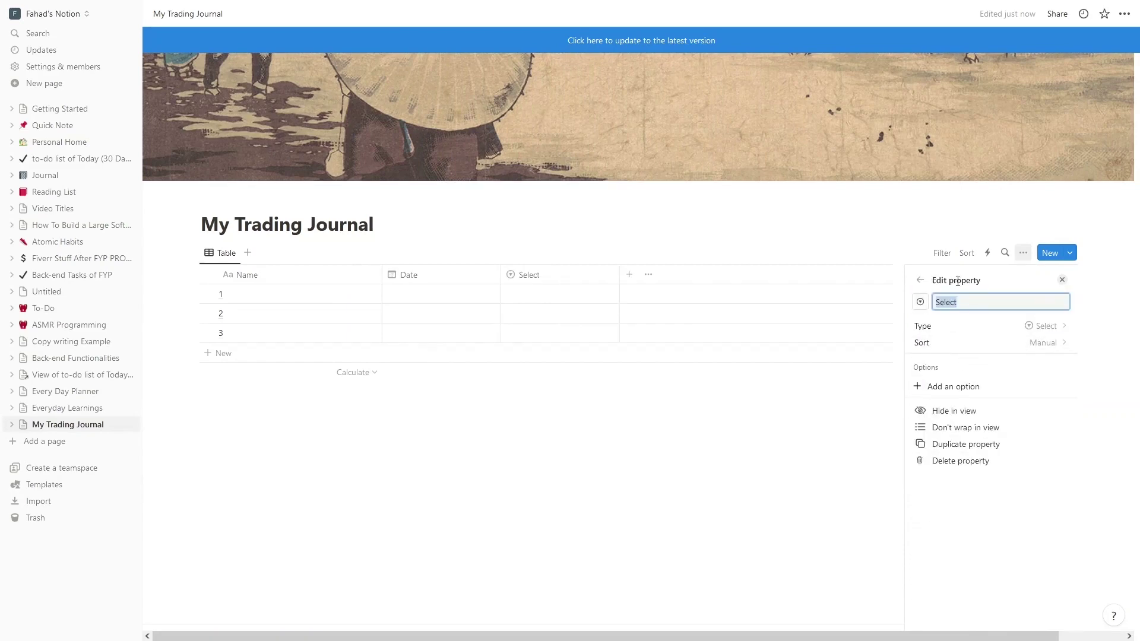
pyautogui.write('Day of wWeek')
# Give Day of Week the options Moday, Tuesday, Wednesday, Thursday and Friday.
pyautogui.click(948, 389)
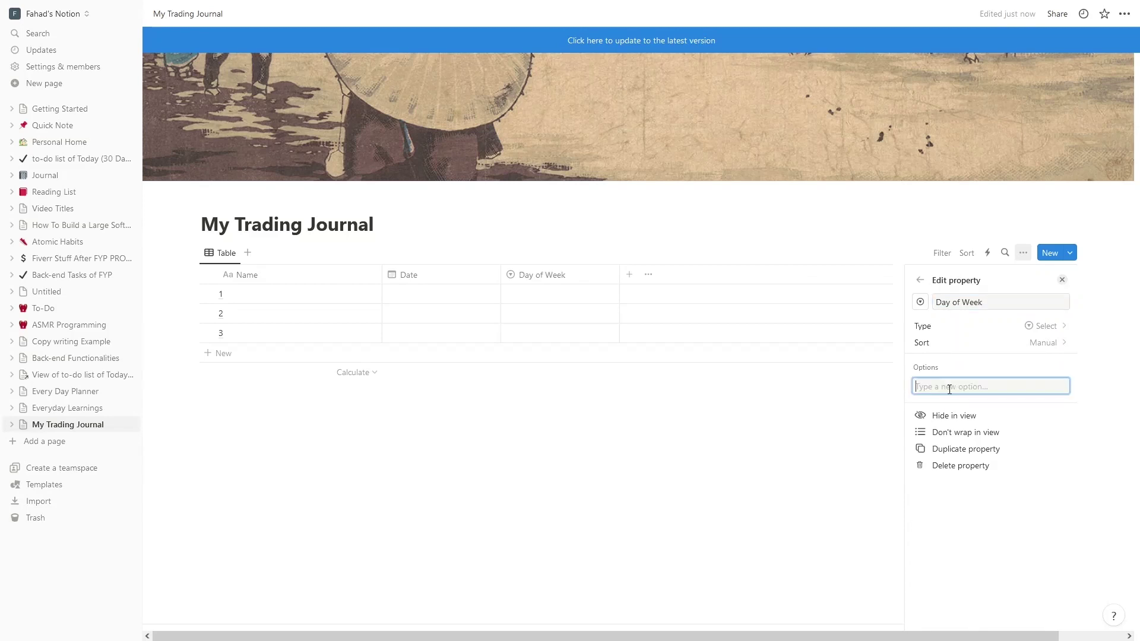
pyautogui.write('Moday')
pyautogui.press('Return')
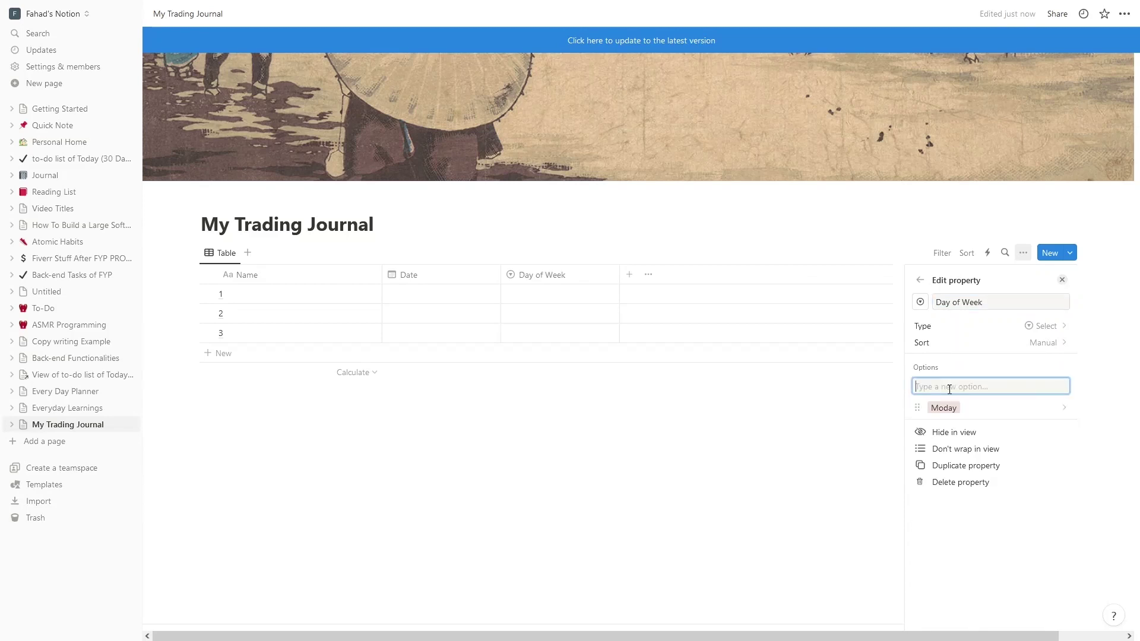
pyautogui.write('Tuesday')
pyautogui.press('Return')
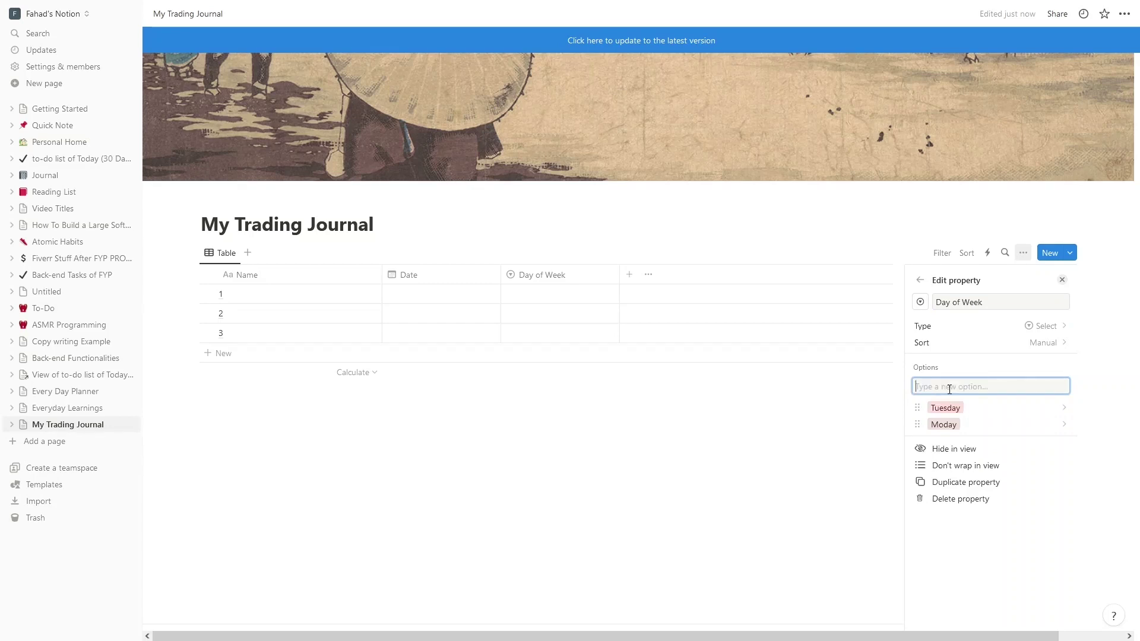
pyautogui.write('Wednesday')
pyautogui.press('Return')
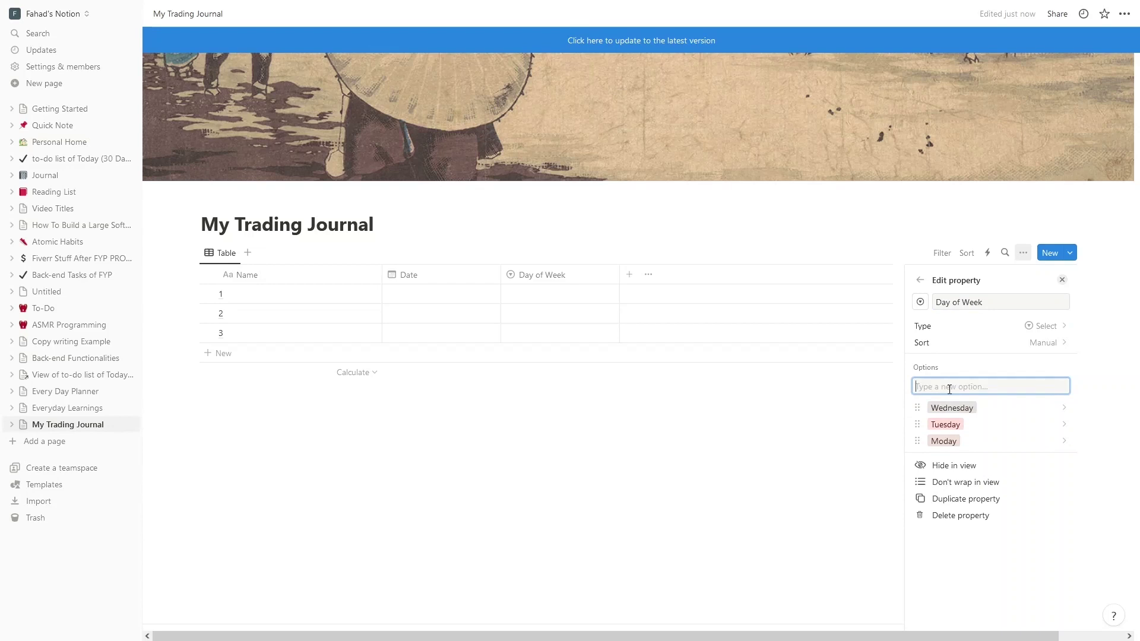
pyautogui.write('Thursday')
pyautogui.press('Return')
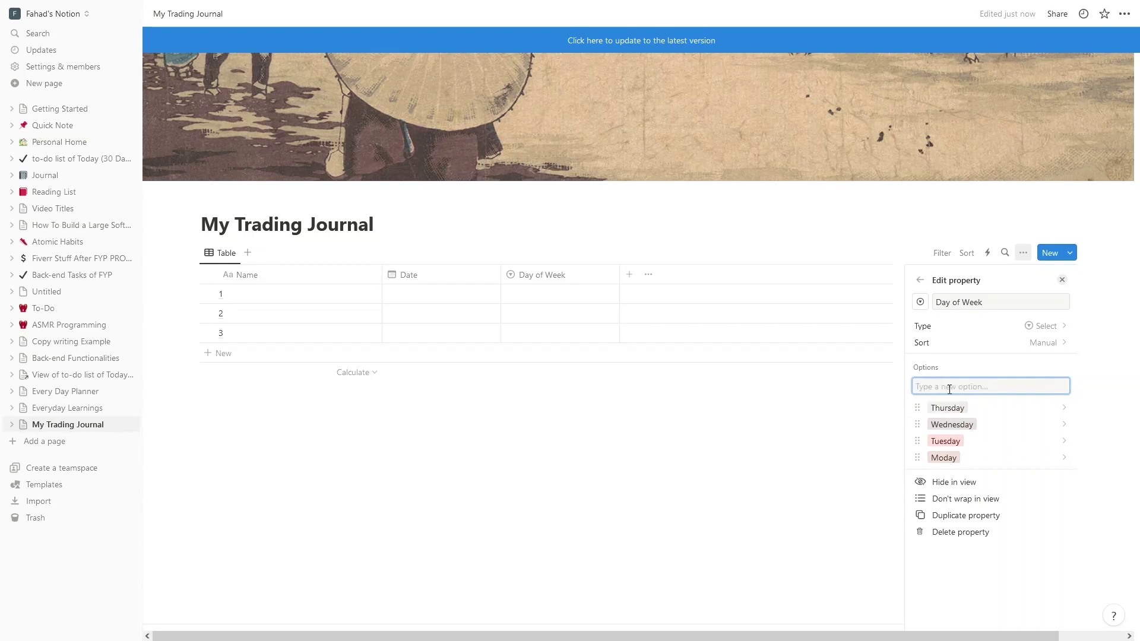
pyautogui.write('Friday')
pyautogui.press('Return')
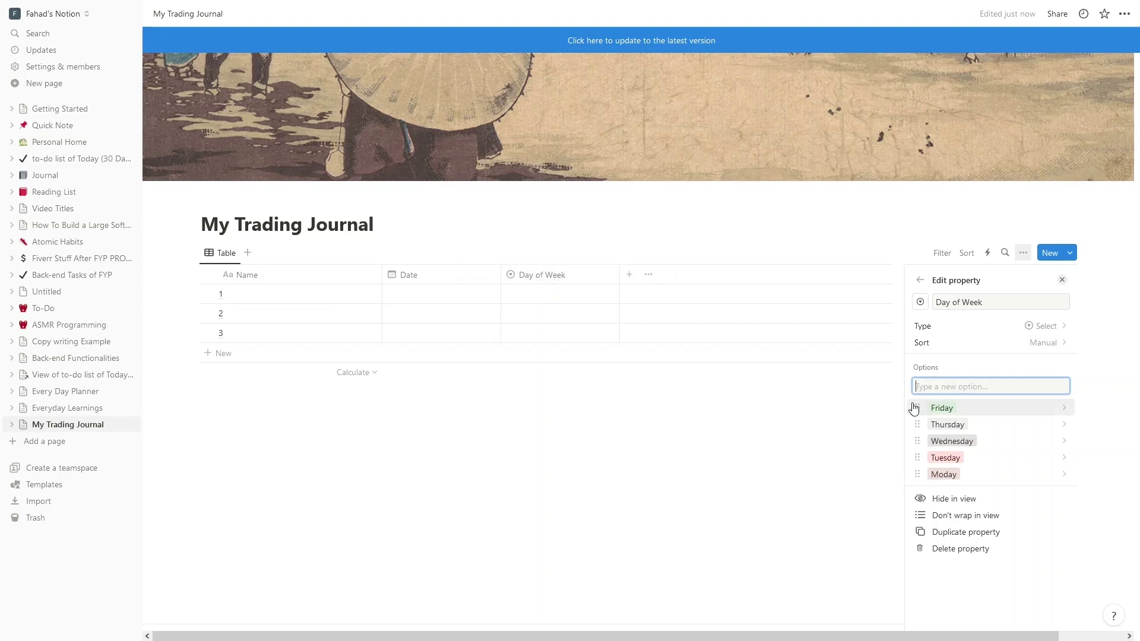
# Set row 1's Day of Week to Moday.
pyautogui.click(771, 428)
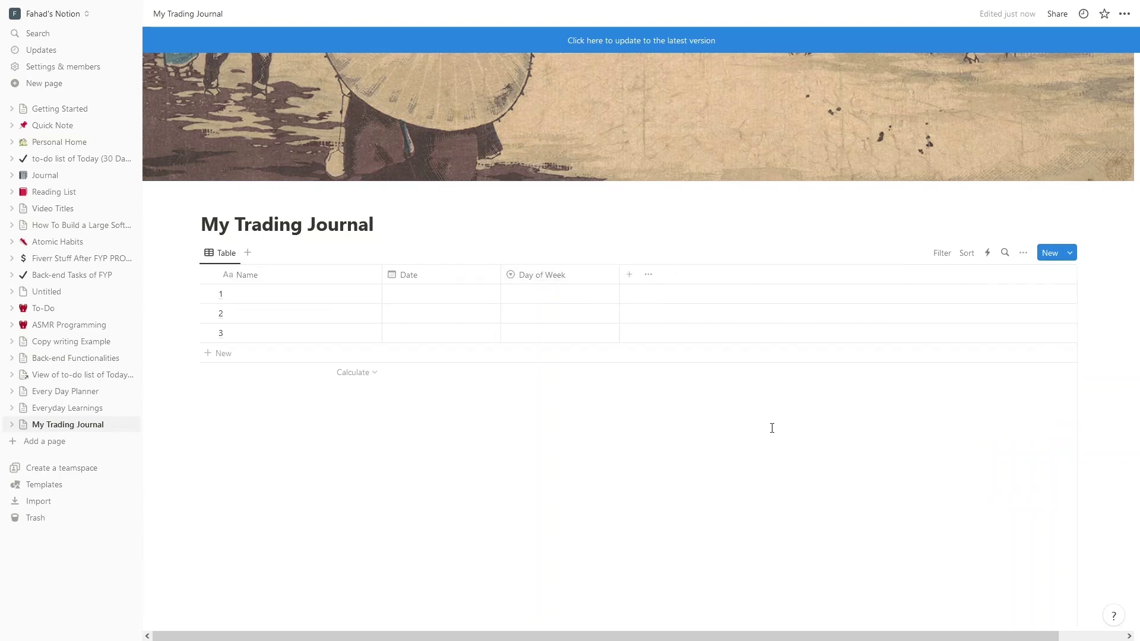
pyautogui.click(535, 301)
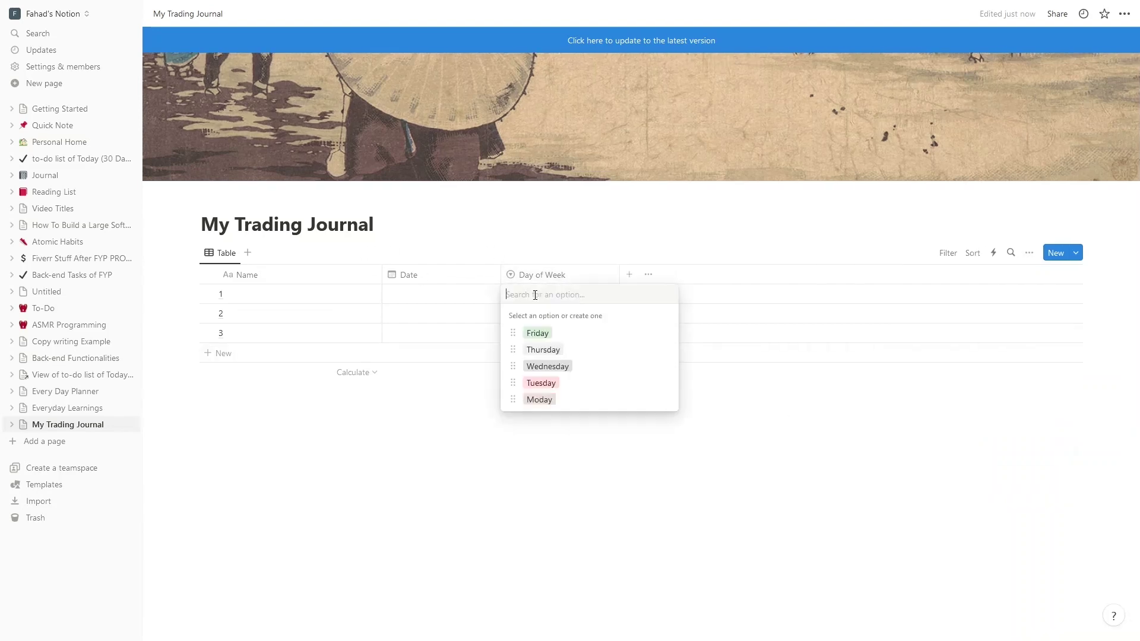
pyautogui.click(551, 402)
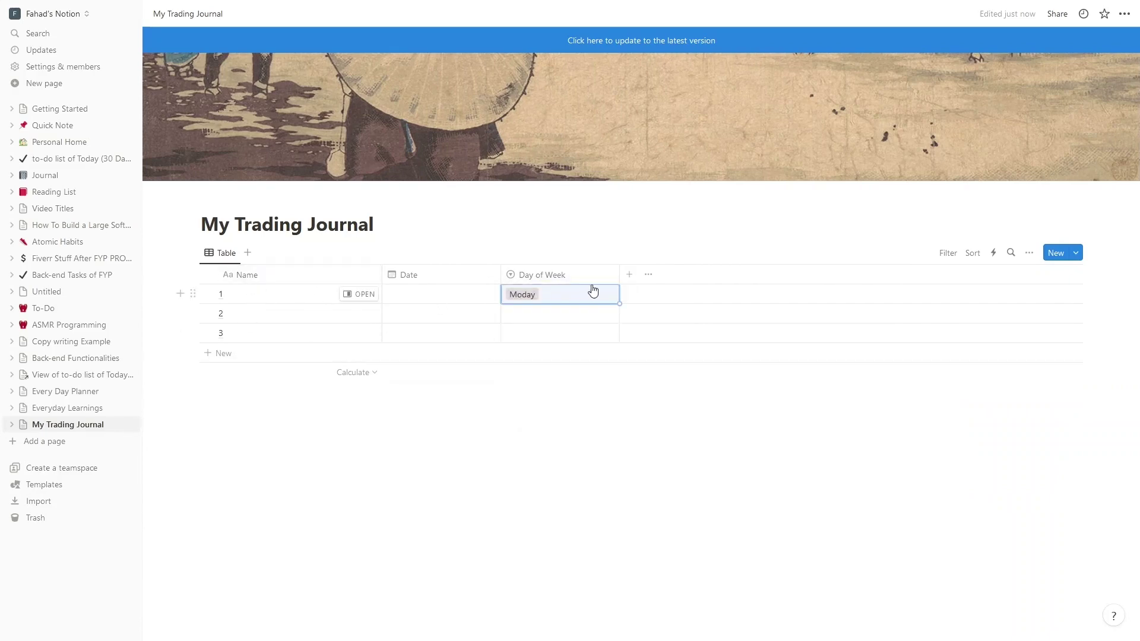
pyautogui.click(629, 275)
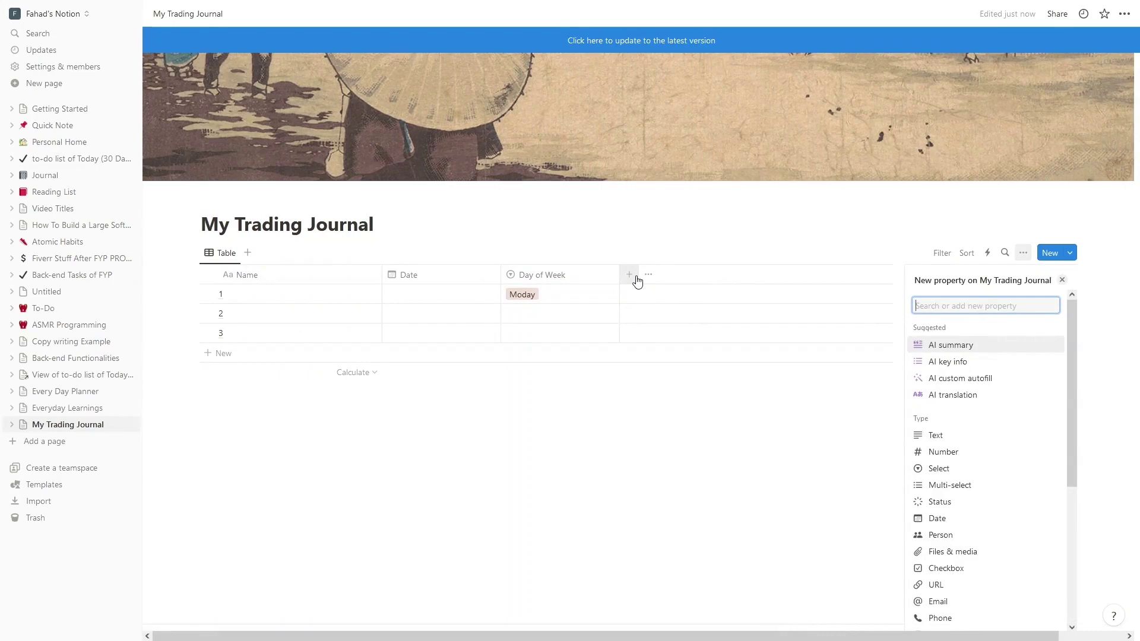
# Add a 'Pair' Select column with option EURUSD and set row 1's Pair to EURUSD.
pyautogui.click(952, 470)
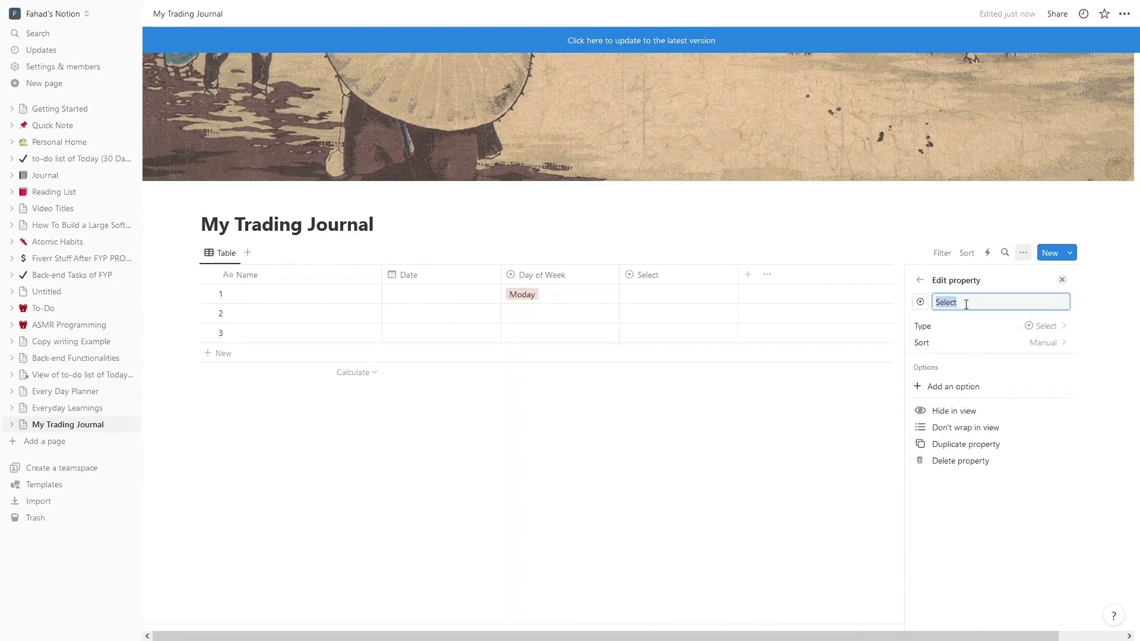
pyautogui.write('Pais')
pyautogui.click(962, 386)
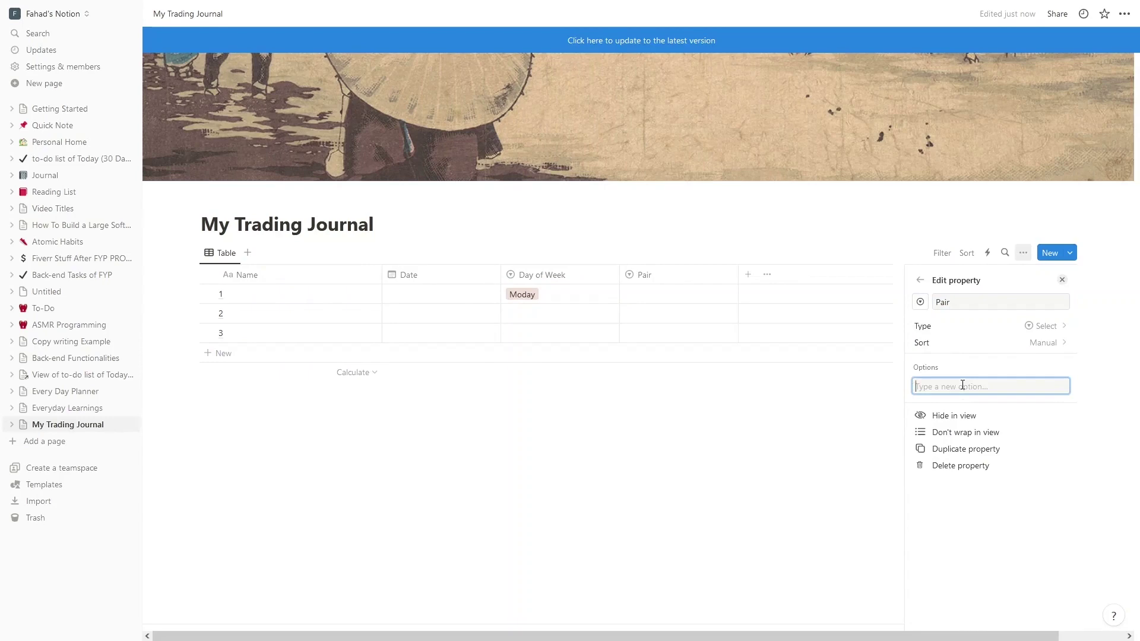
pyautogui.write('EURO')
pyautogui.write('SD')
pyautogui.press('Return')
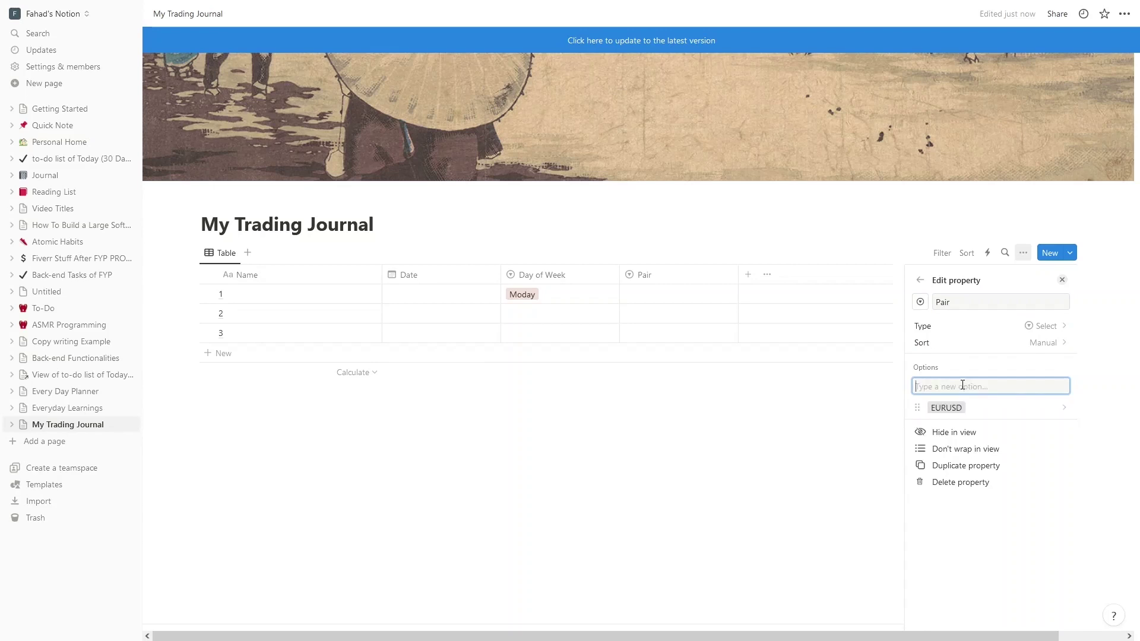
pyautogui.click(679, 295)
pyautogui.click(682, 334)
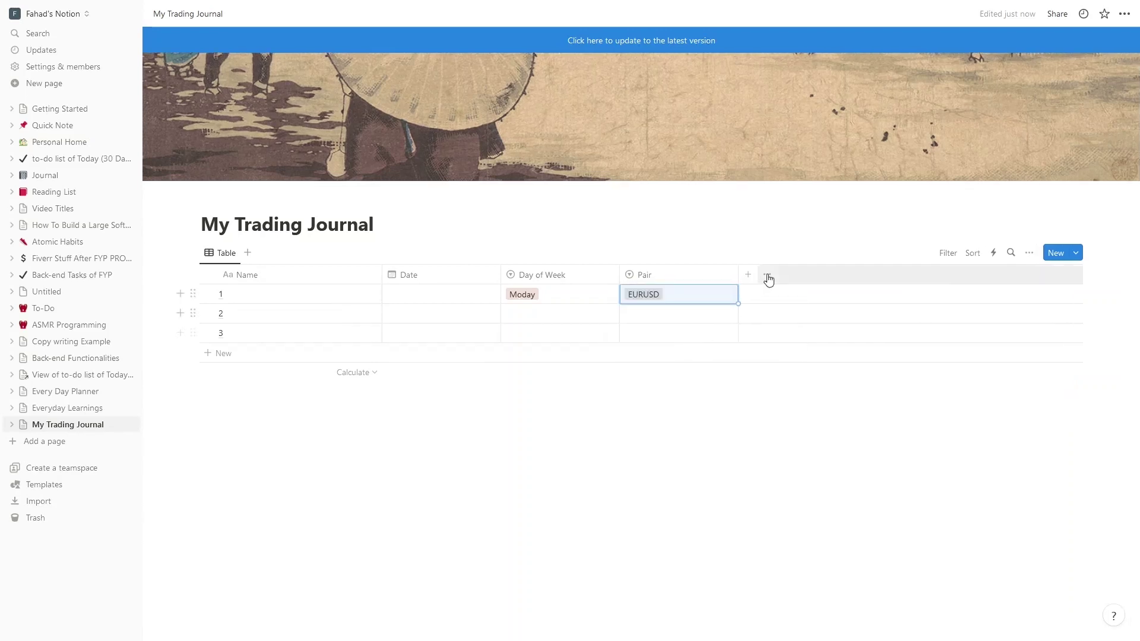
pyautogui.click(748, 274)
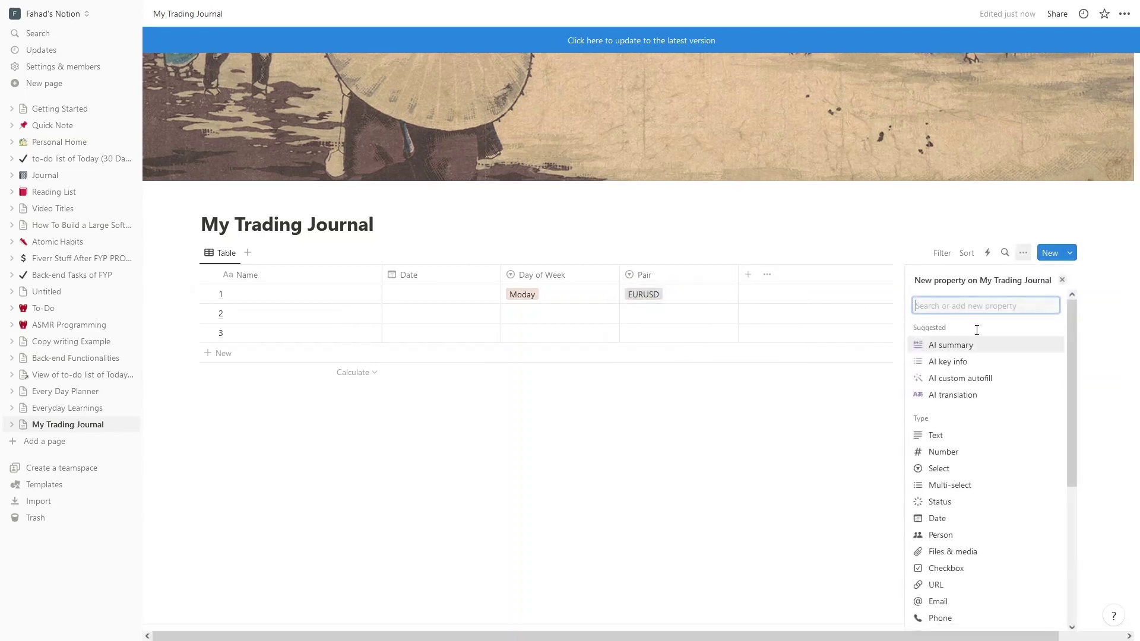
# Create a 'Direction' Select property with options Long and Short.
pyautogui.write('Direction')
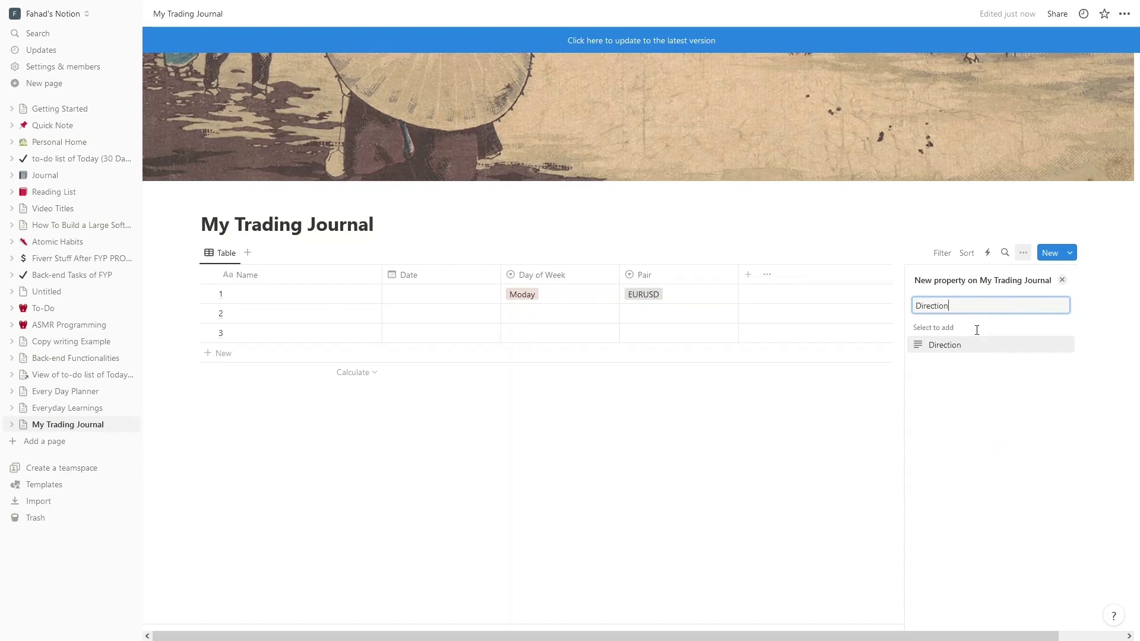
pyautogui.press('Return')
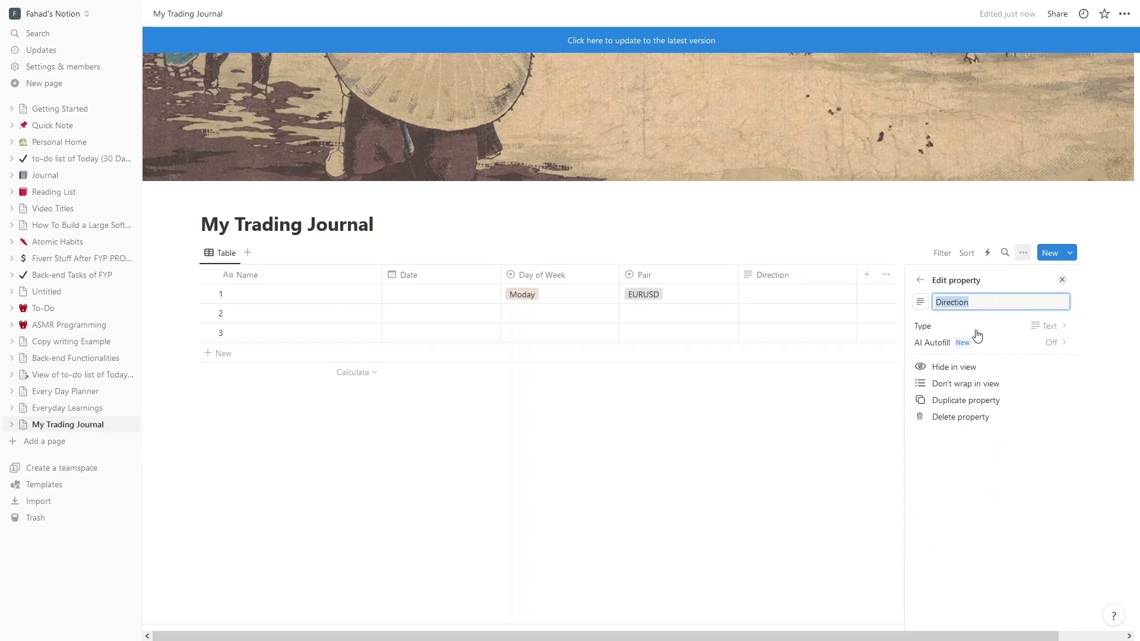
pyautogui.click(949, 326)
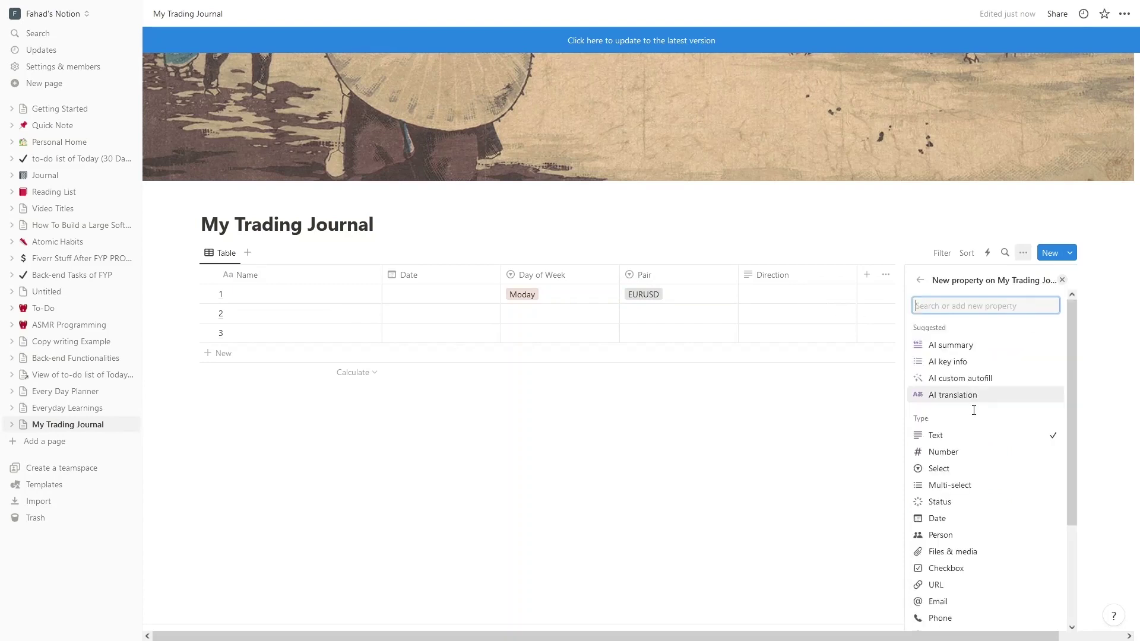
pyautogui.click(944, 468)
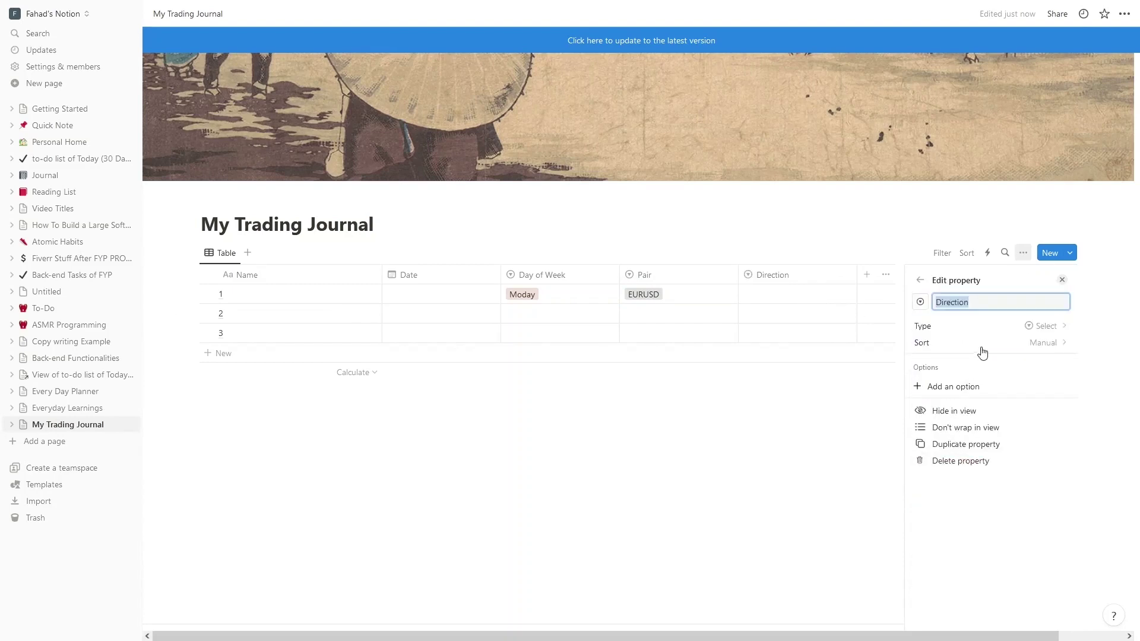
pyautogui.click(985, 390)
pyautogui.write('Long')
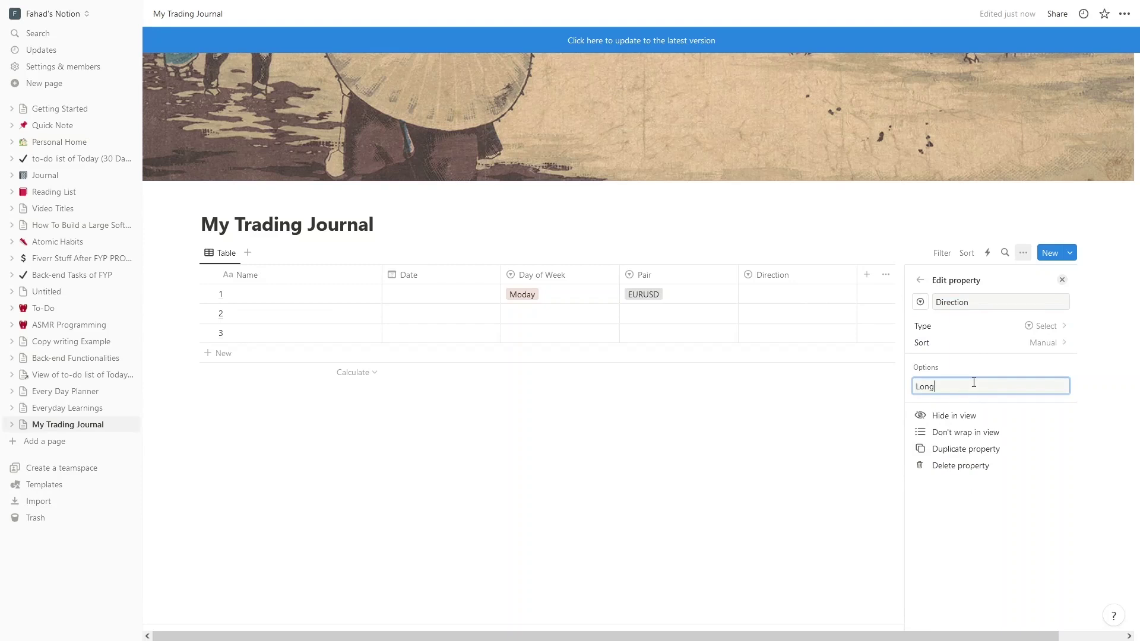
pyautogui.press('Return')
pyautogui.write('Short')
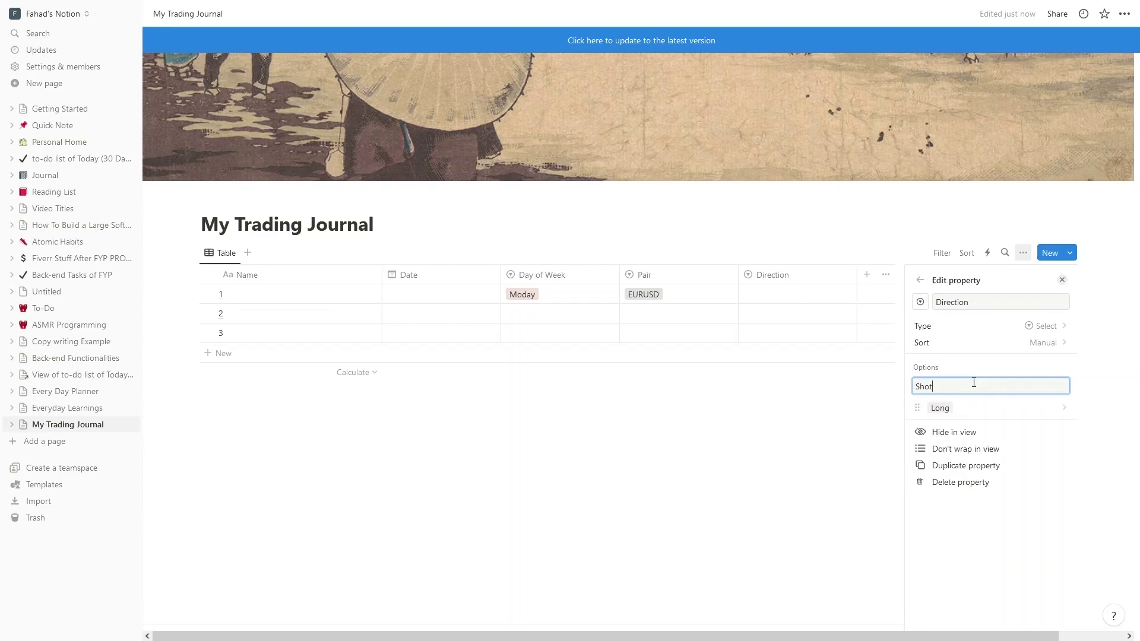
pyautogui.press('Return')
pyautogui.click(832, 397)
# Set row 1's Direction to Short.
pyautogui.click(781, 295)
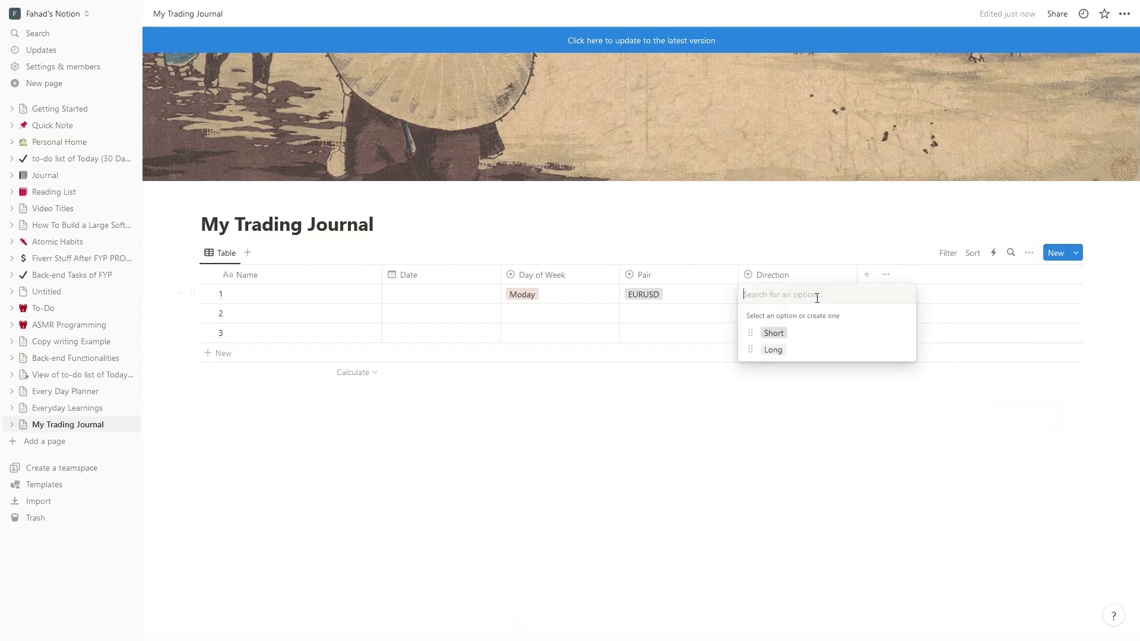
pyautogui.click(781, 333)
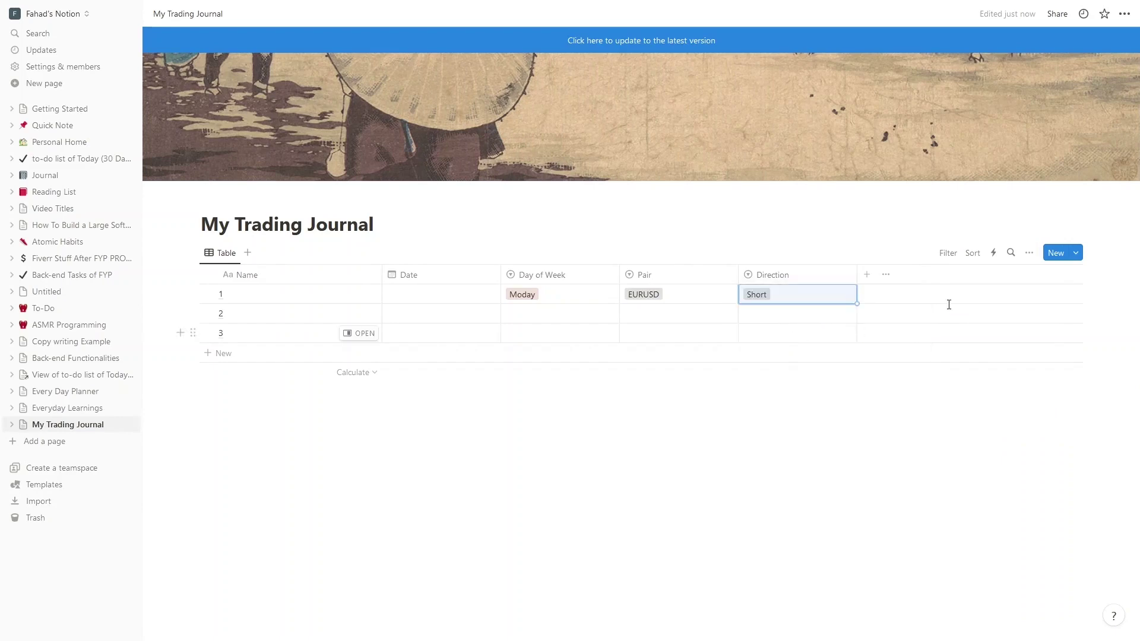
pyautogui.click(867, 307)
# Add a Checkbox column named 'Win' and tick it for row 1.
pyautogui.click(867, 275)
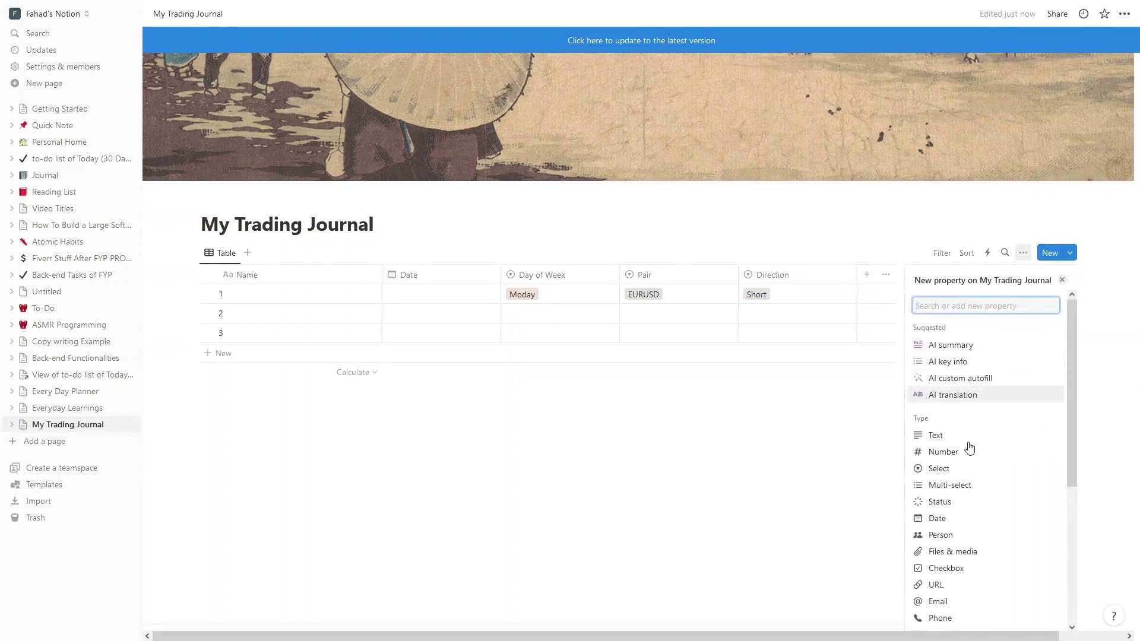
pyautogui.click(962, 568)
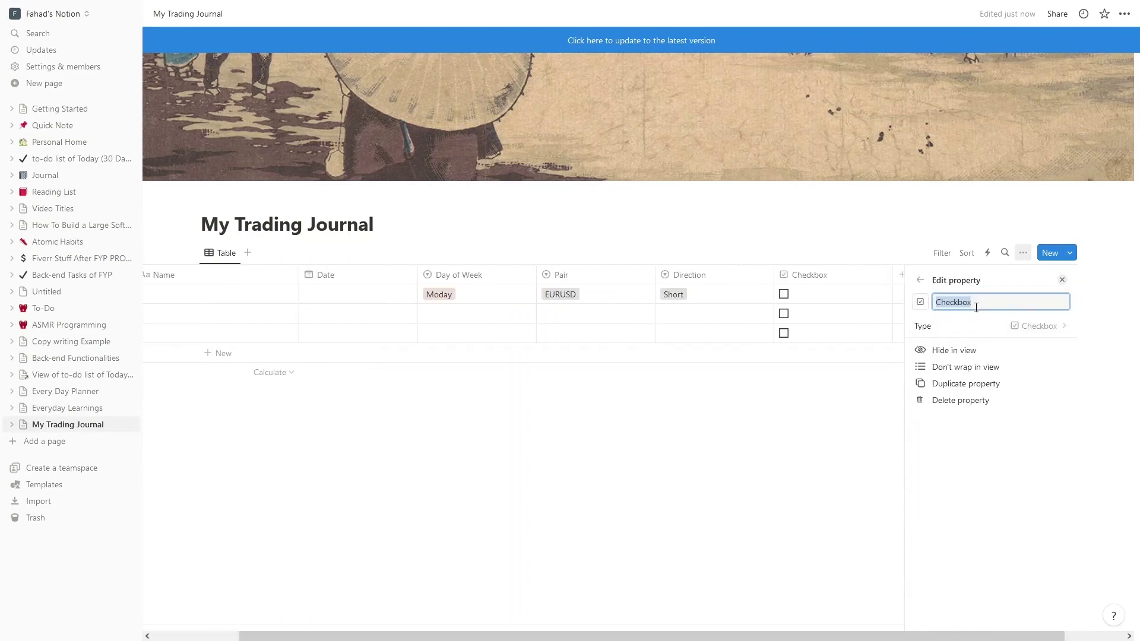
pyautogui.write('Wind')
pyautogui.press('BackSpace')
pyautogui.click(774, 386)
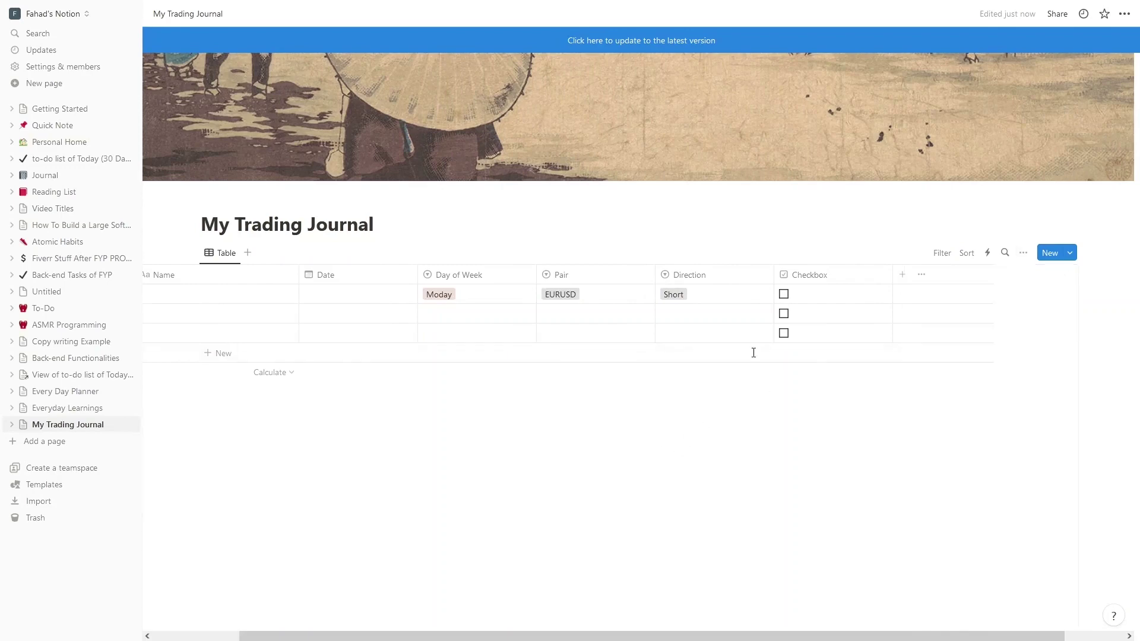
pyautogui.click(794, 295)
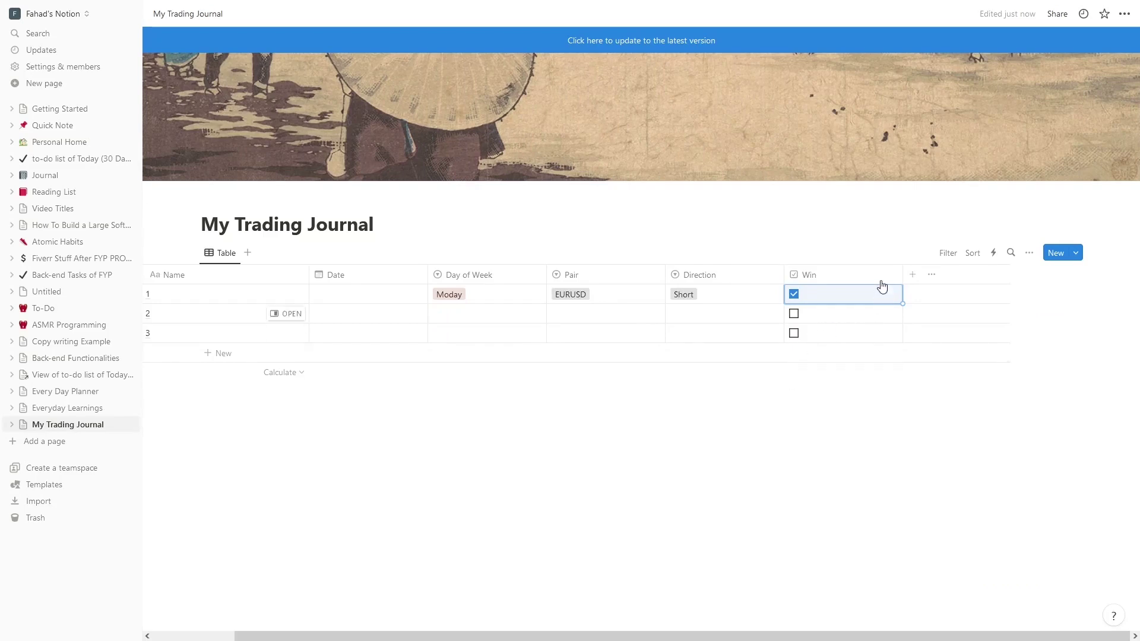
# Add a new Select property named 'Session'.
pyautogui.click(912, 274)
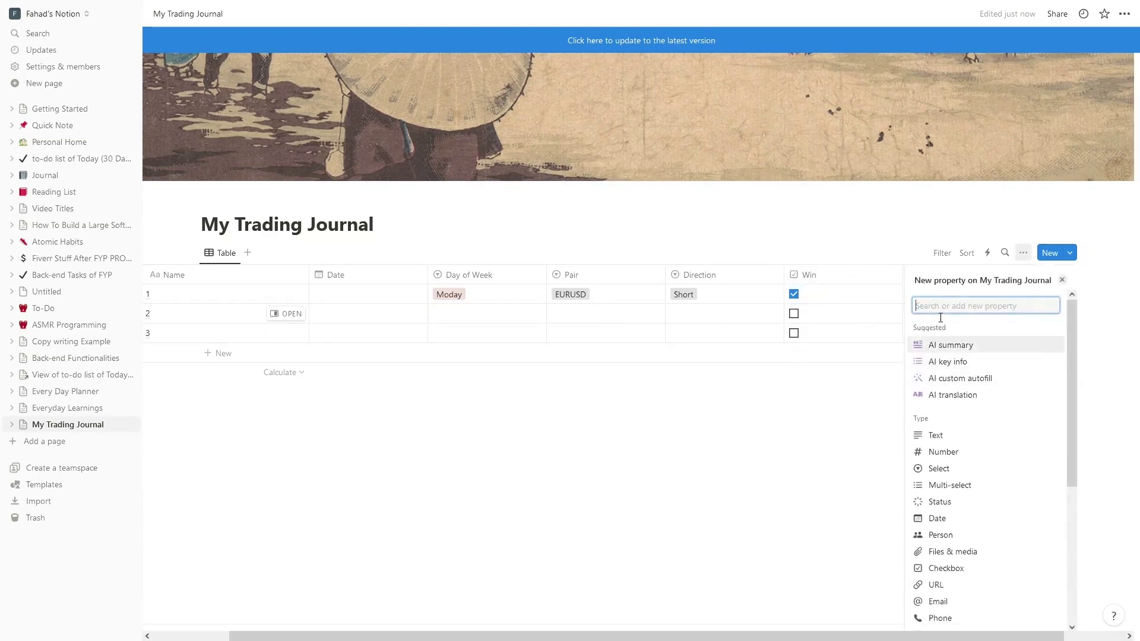
pyautogui.click(813, 326)
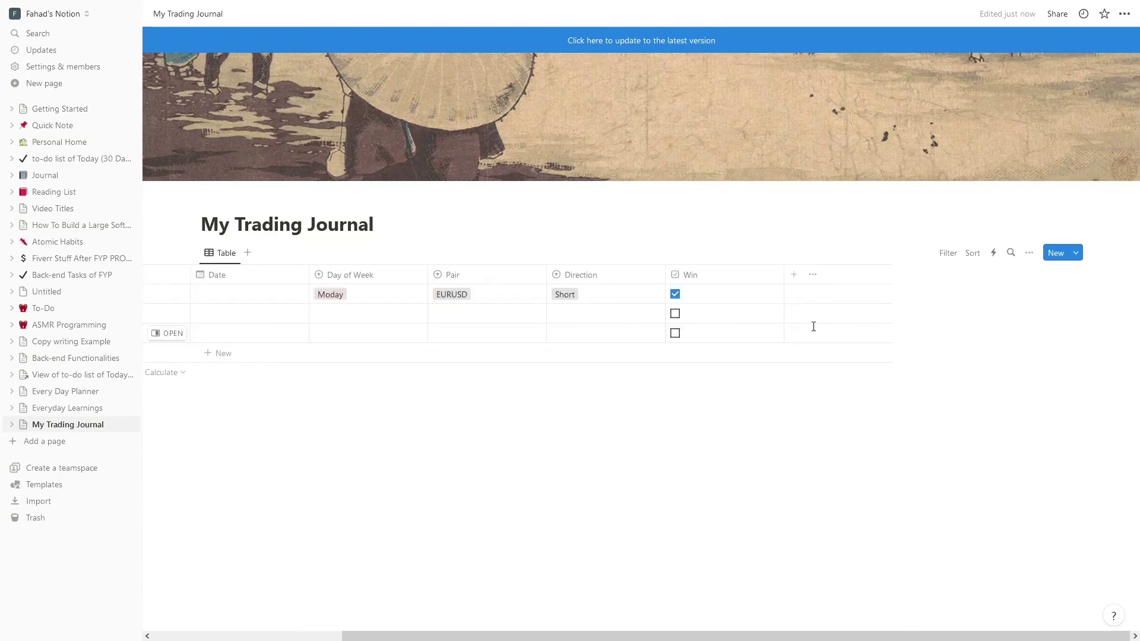
pyautogui.click(793, 274)
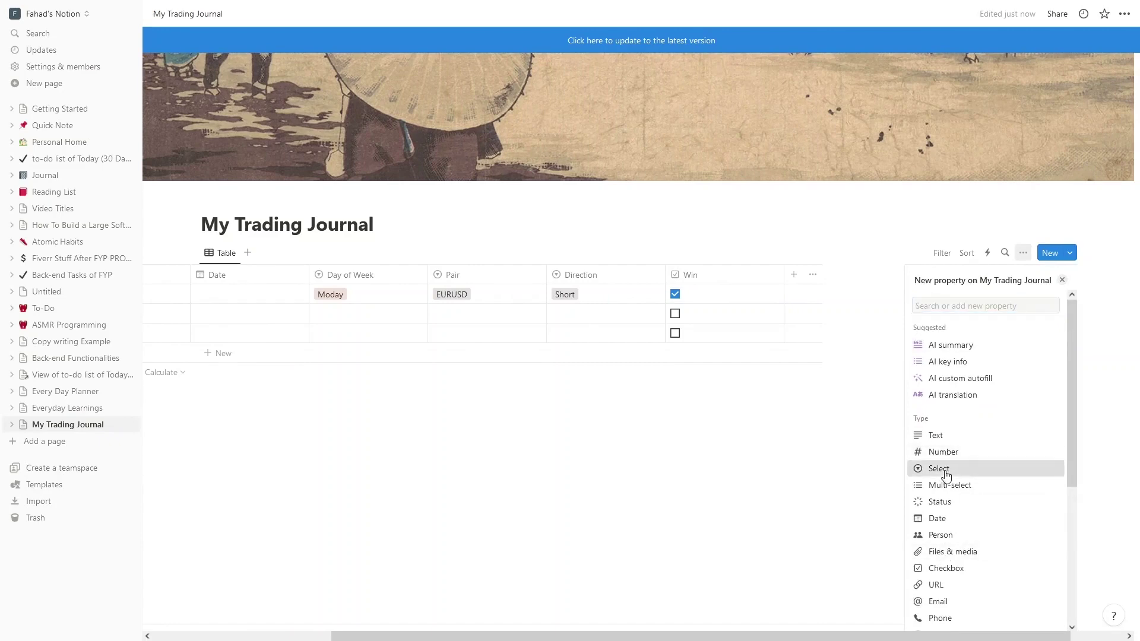
pyautogui.click(940, 470)
pyautogui.write('Session')
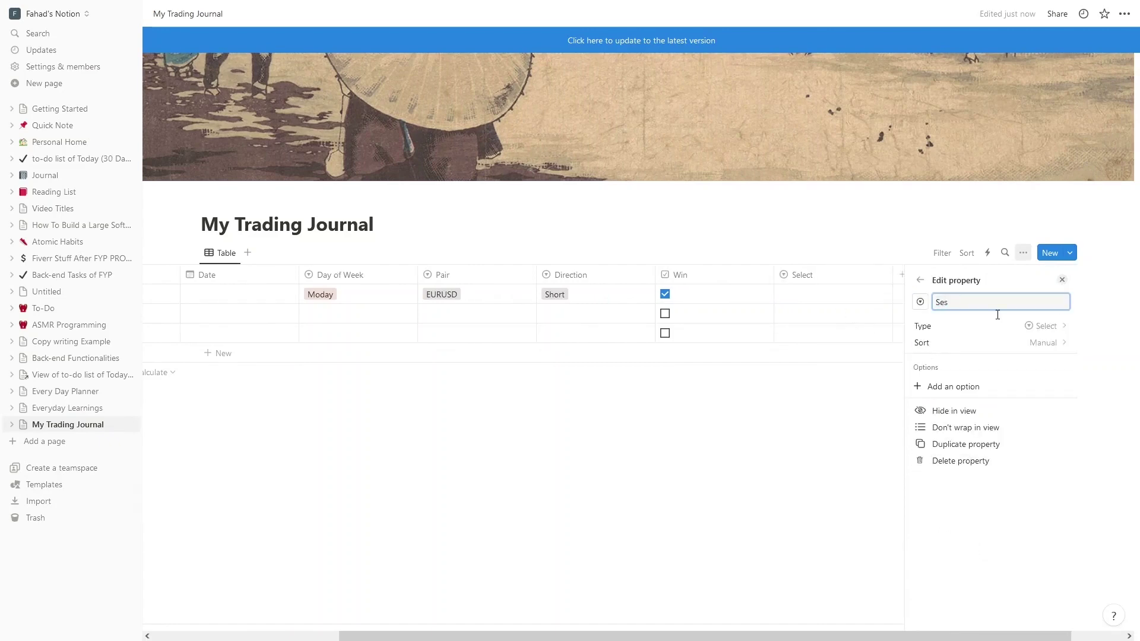
# Give Session the options New York, Asian and London, and set row 1 to New York.
pyautogui.click(980, 388)
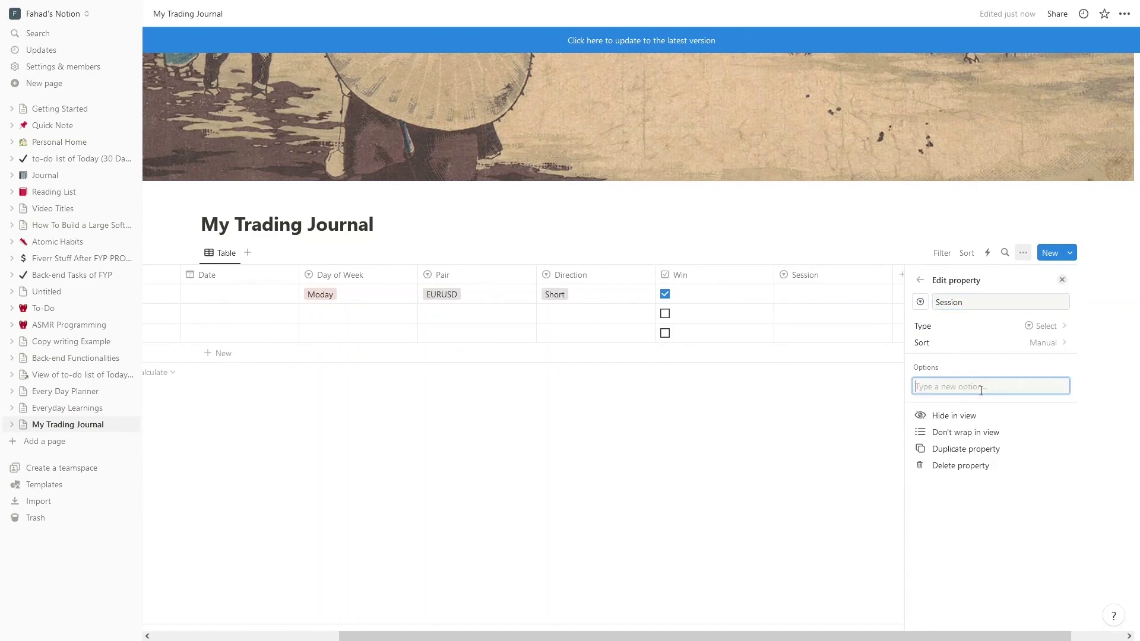
pyautogui.write('New Yourkrk')
pyautogui.press('Return')
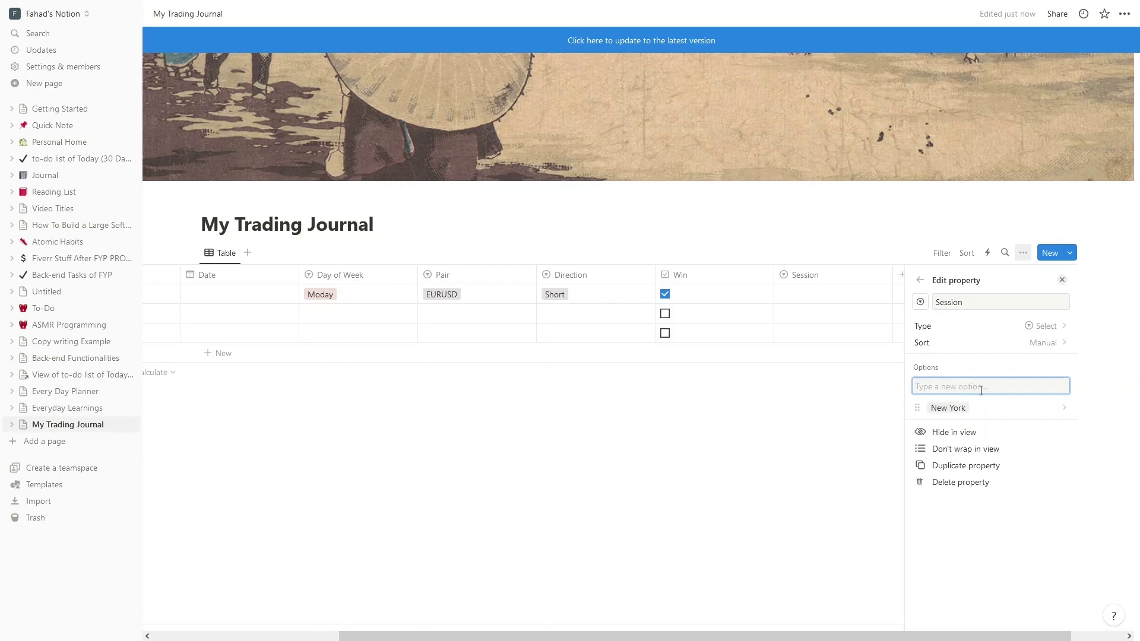
pyautogui.write('Asian')
pyautogui.press('Return')
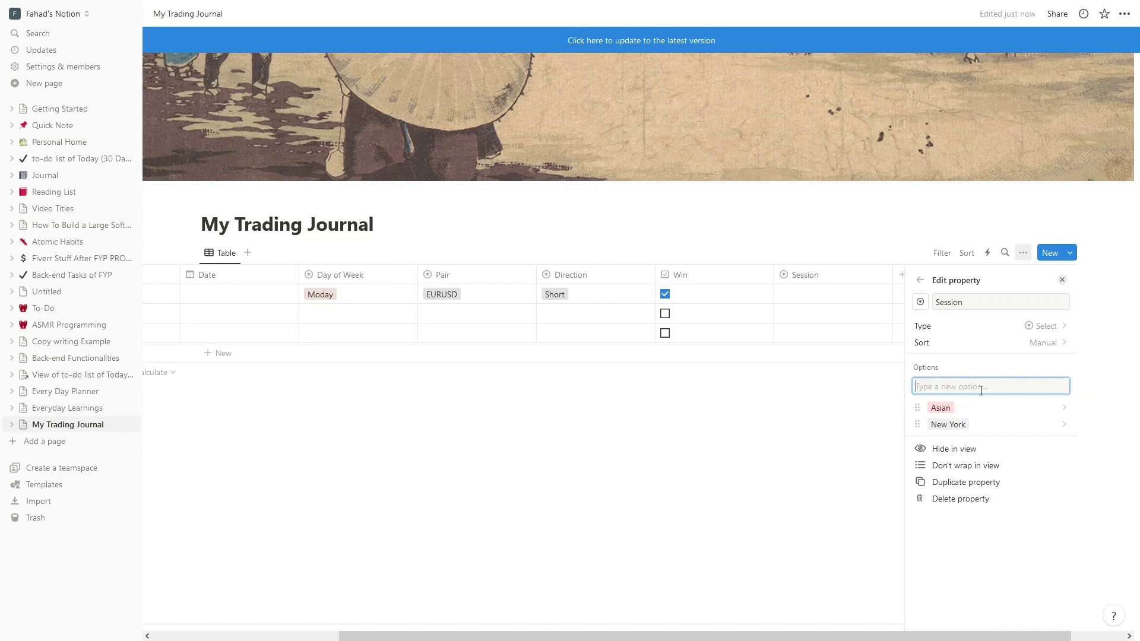
pyautogui.write('Londno')
pyautogui.press('BackSpace')
pyautogui.press('BackSpace')
pyautogui.write('on')
pyautogui.press('Return')
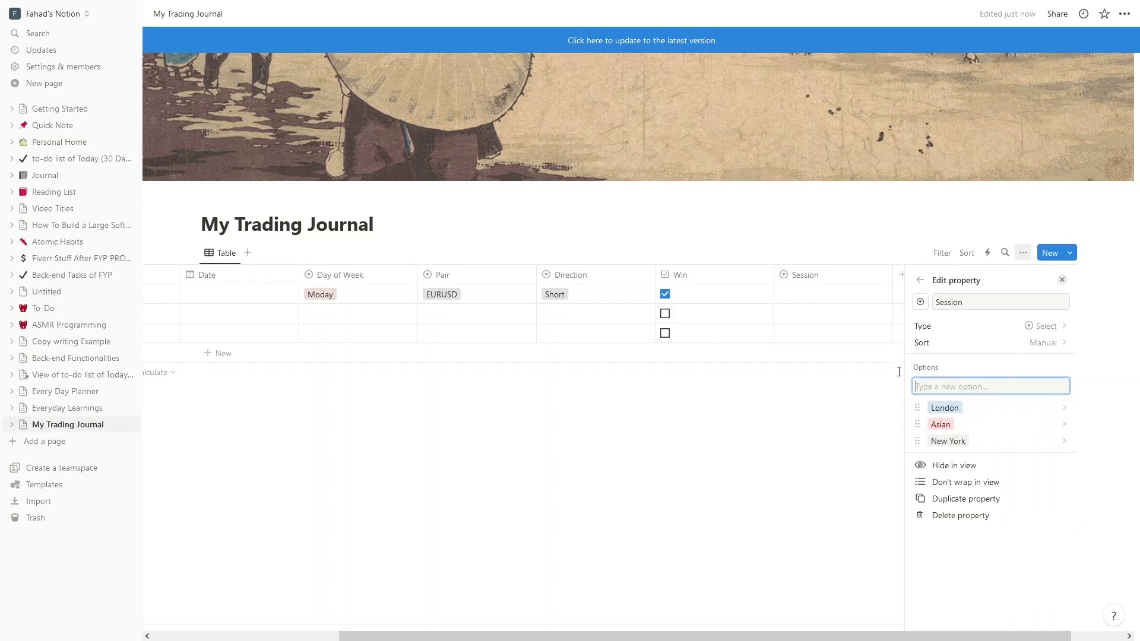
pyautogui.click(841, 361)
pyautogui.click(840, 296)
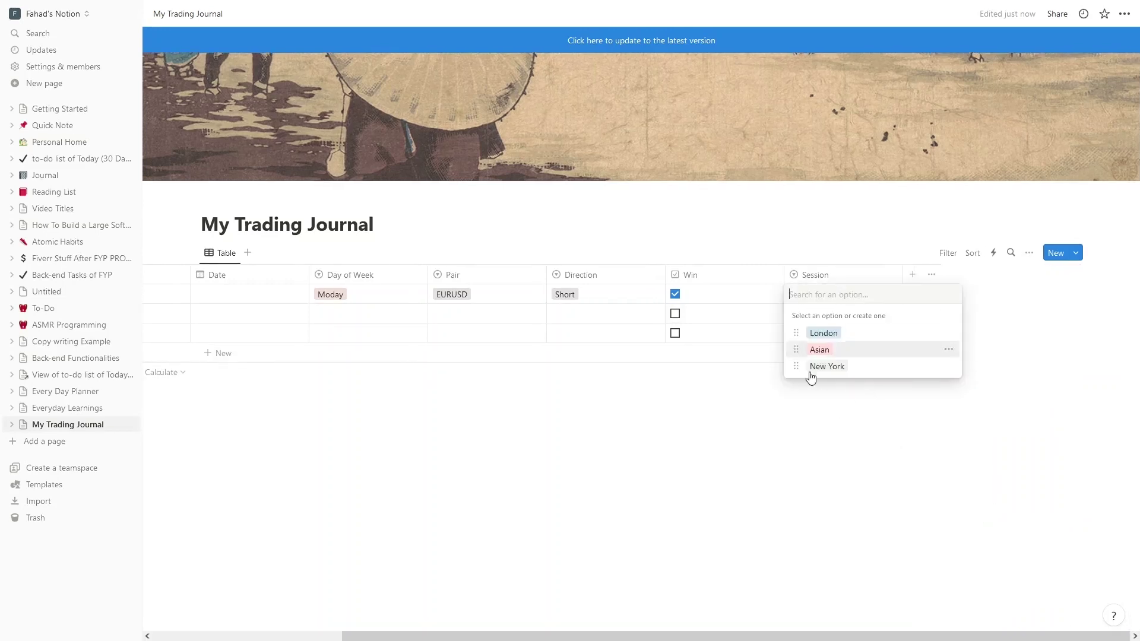
pyautogui.click(827, 366)
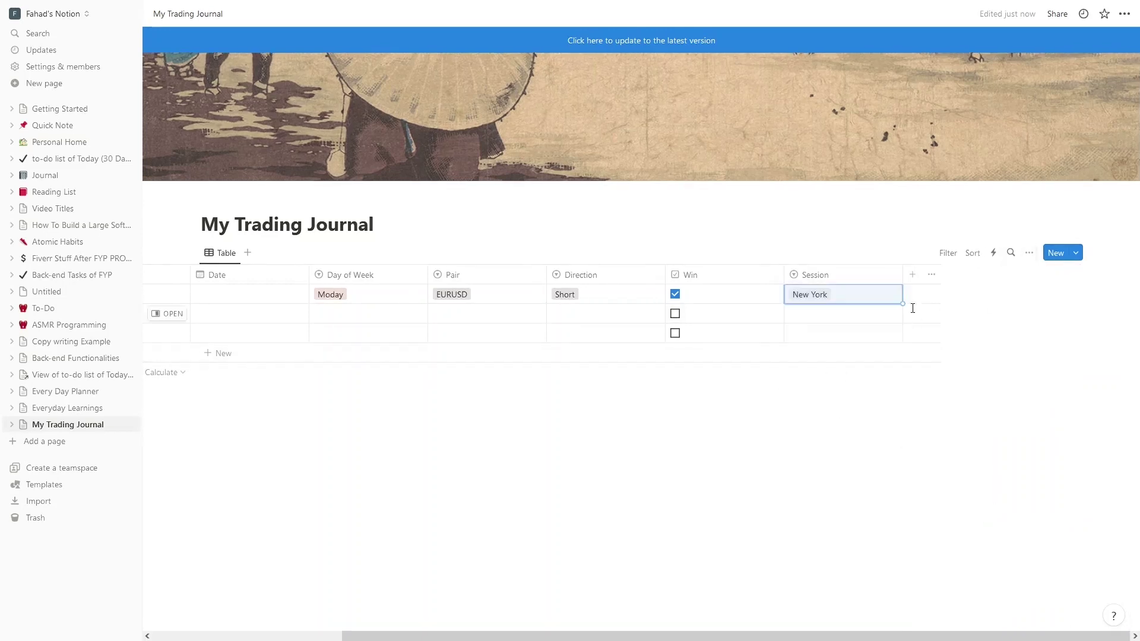
# Add a number property named Entry Time to the trade table.
pyautogui.click(911, 276)
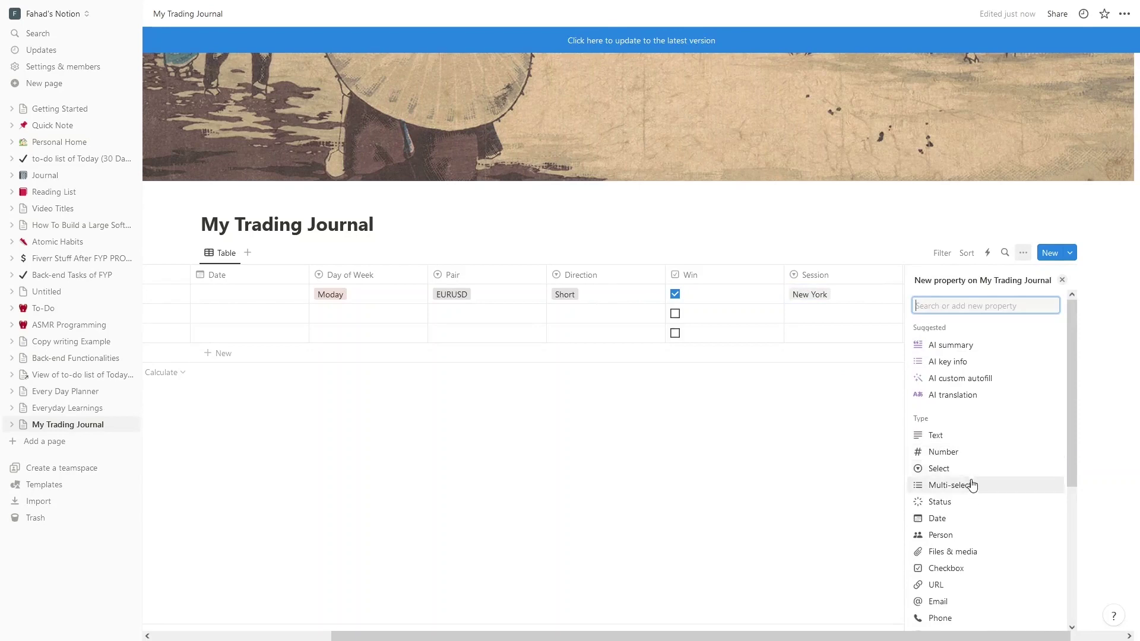
pyautogui.click(966, 451)
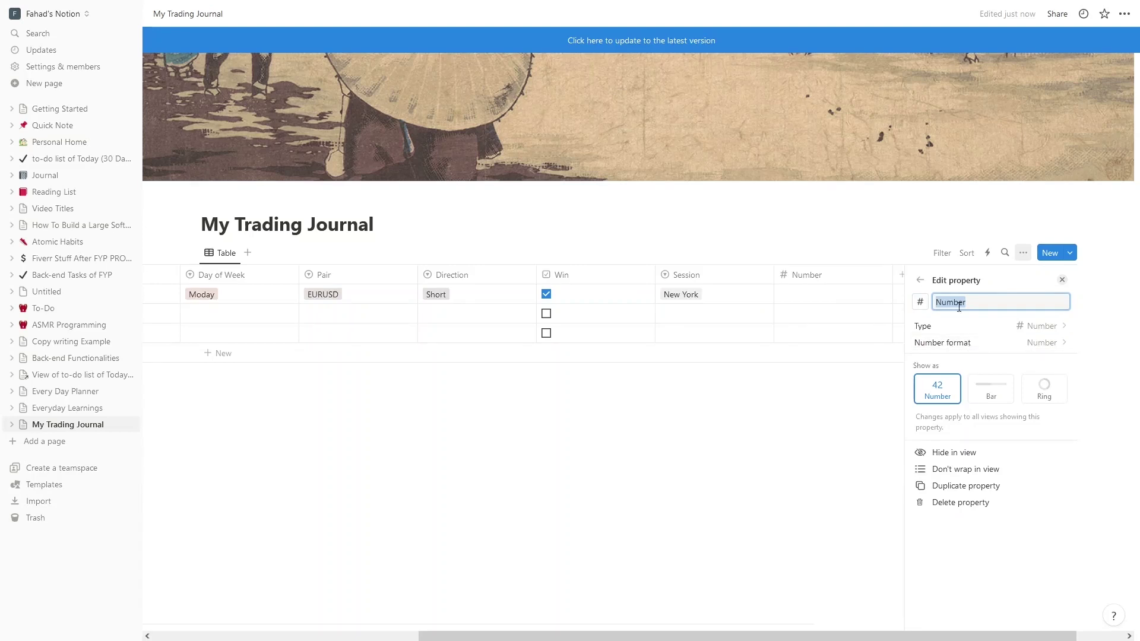
pyautogui.write('Entry Time')
# Record 3.15 as the first trade's Entry Time.
pyautogui.click(842, 294)
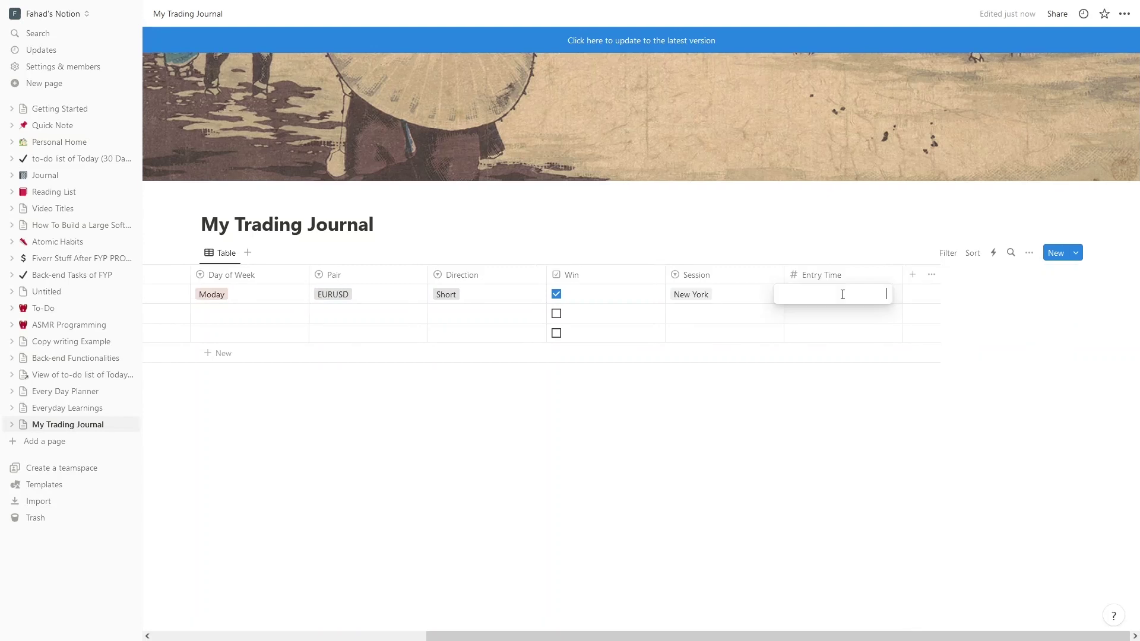
pyautogui.write('315')
pyautogui.press('Return')
pyautogui.click(913, 274)
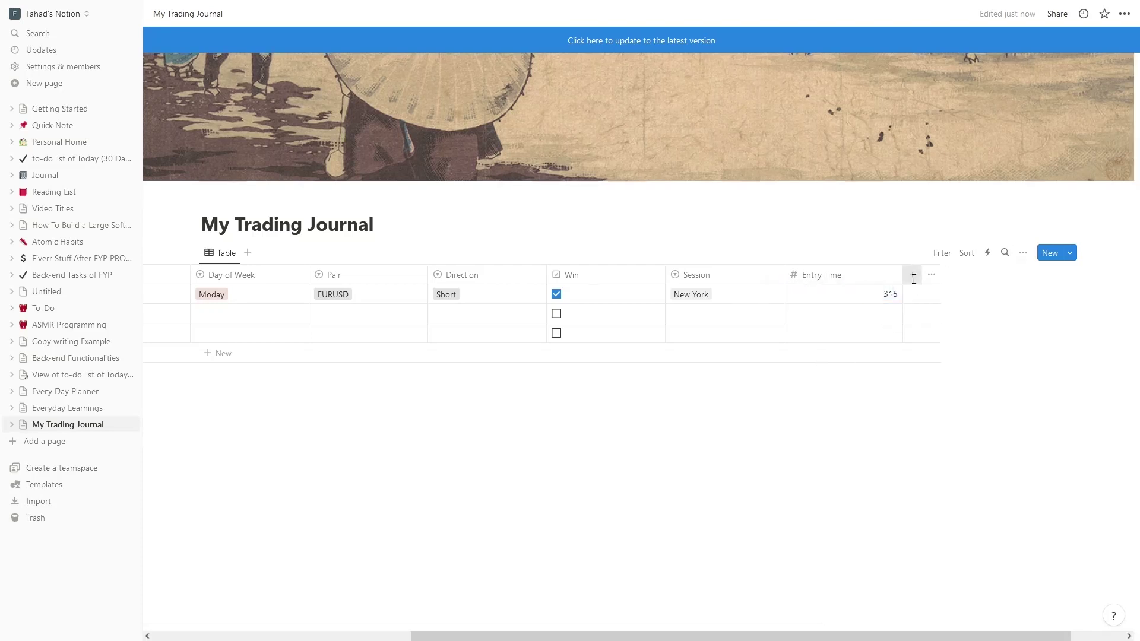
pyautogui.click(890, 300)
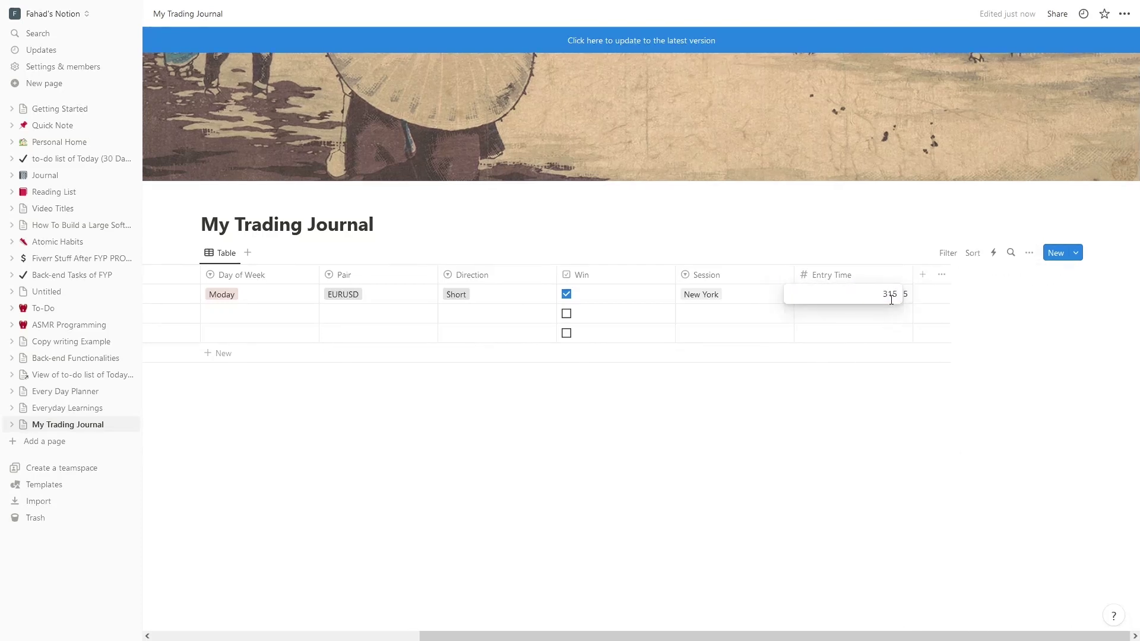
pyautogui.write('.')
pyautogui.press('Return')
pyautogui.press('Escape')
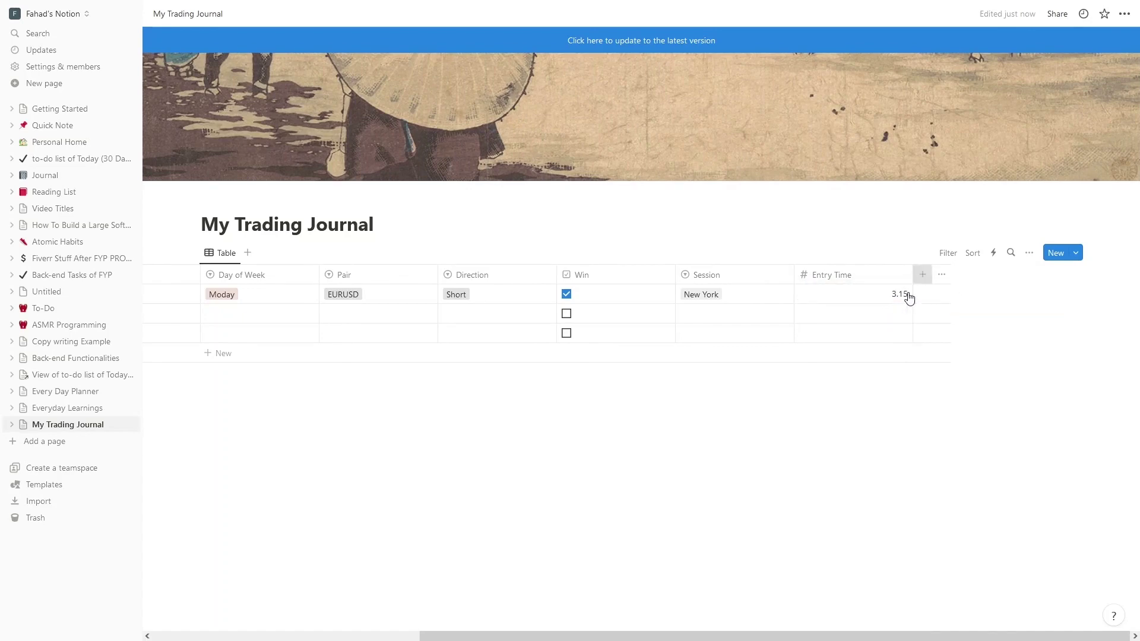
pyautogui.click(921, 274)
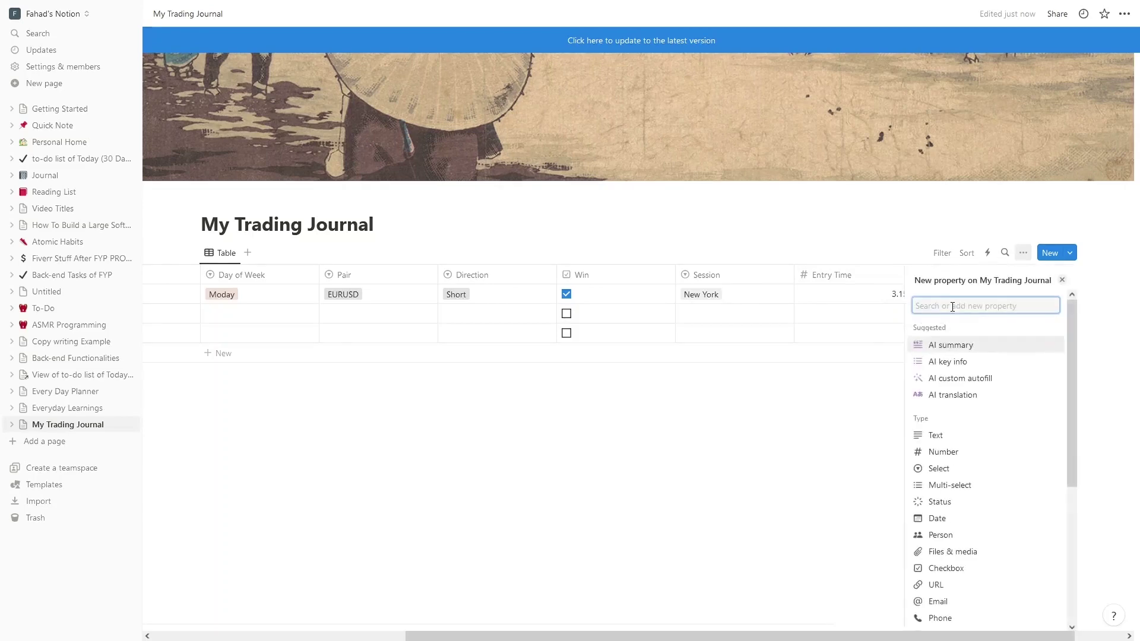
# Add a Duration number property and set the first trade's Duration to 30.
pyautogui.click(948, 456)
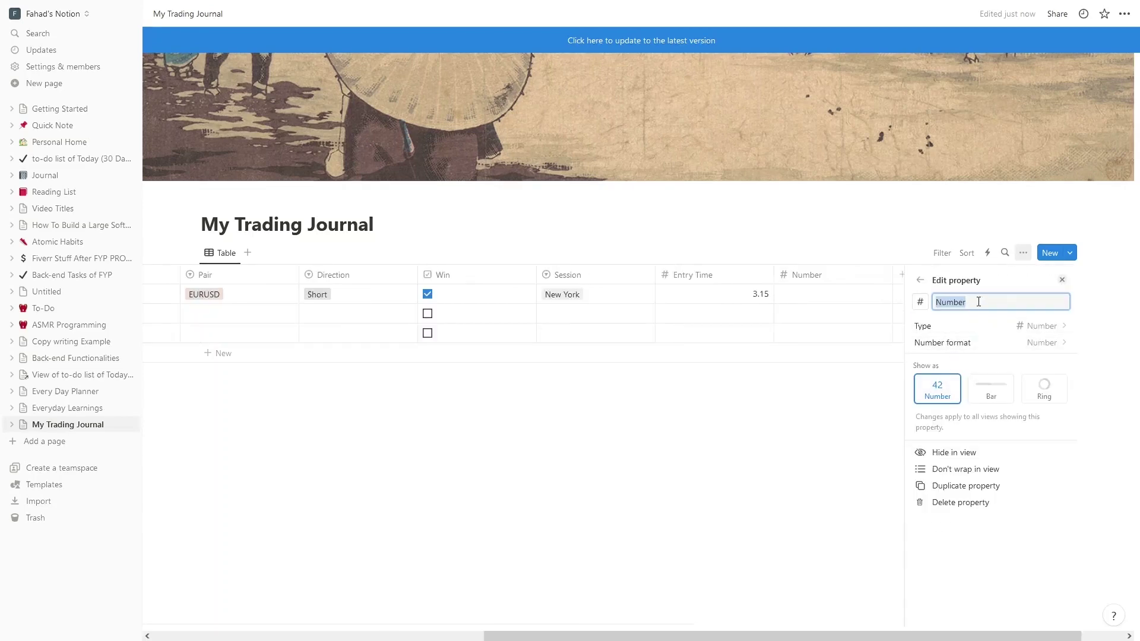
pyautogui.write('Duration')
pyautogui.press('Return')
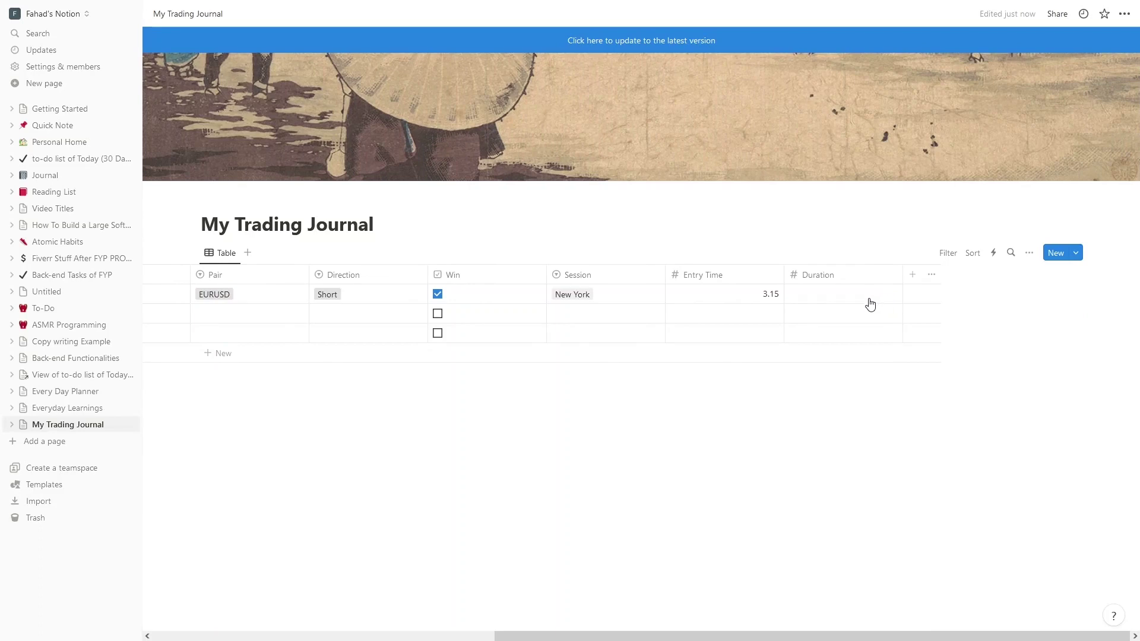
pyautogui.click(869, 297)
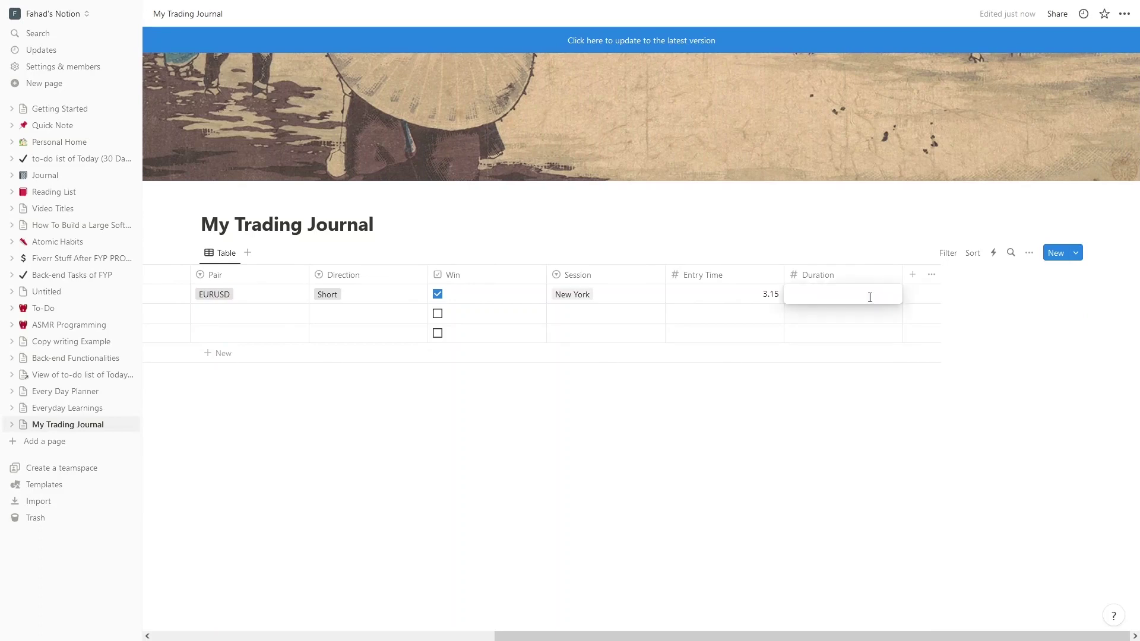
pyautogui.write('20')
pyautogui.press('BackSpace')
pyautogui.press('BackSpace')
pyautogui.write('30')
pyautogui.press('Return')
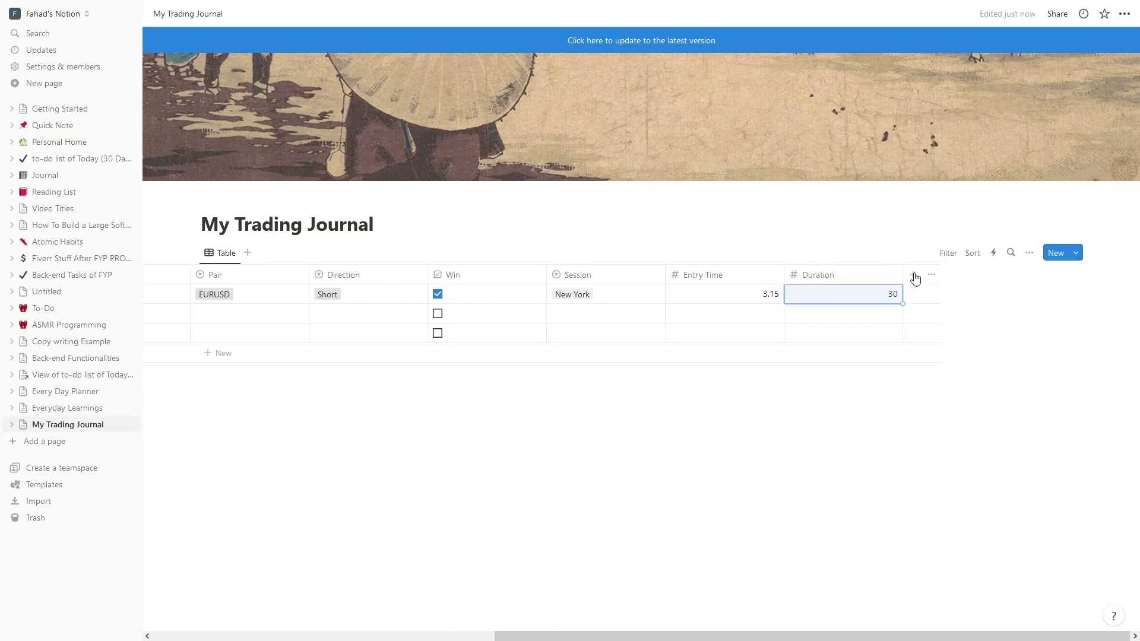
# Add two more number properties named RR and Potential RR.
pyautogui.click(913, 276)
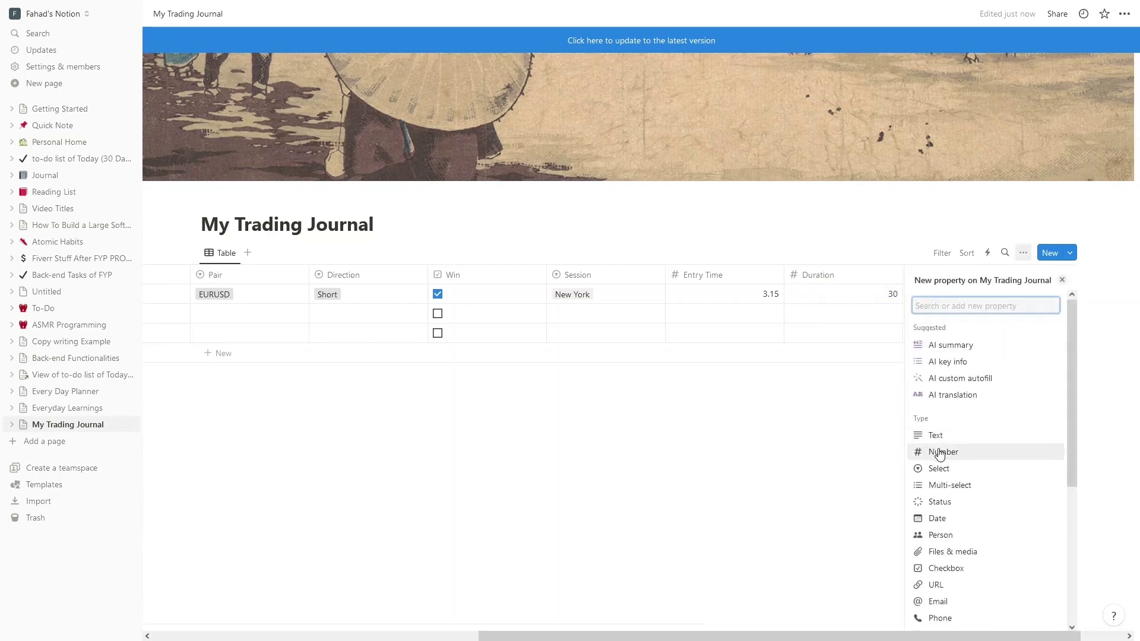
pyautogui.click(955, 456)
pyautogui.write('R')
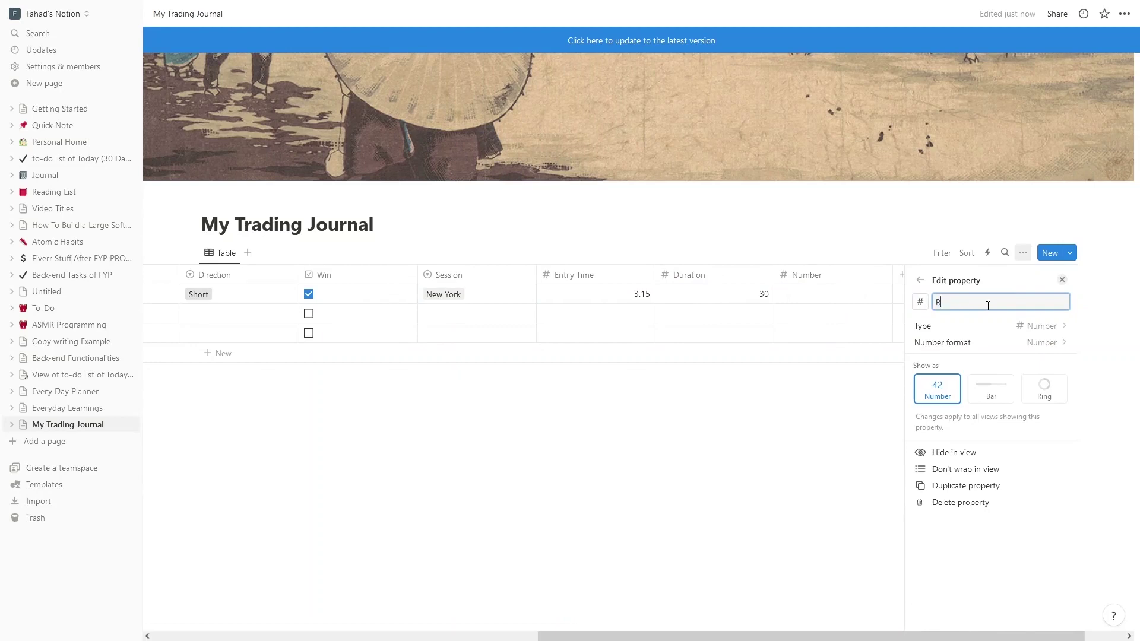
pyautogui.write('R')
pyautogui.click(839, 402)
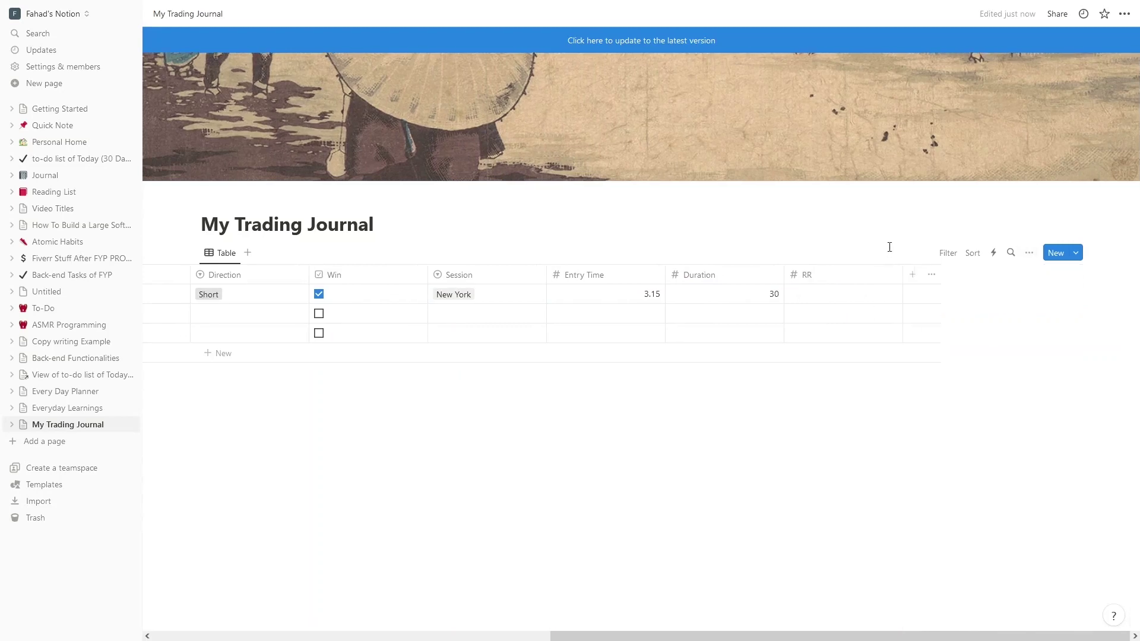
pyautogui.click(912, 276)
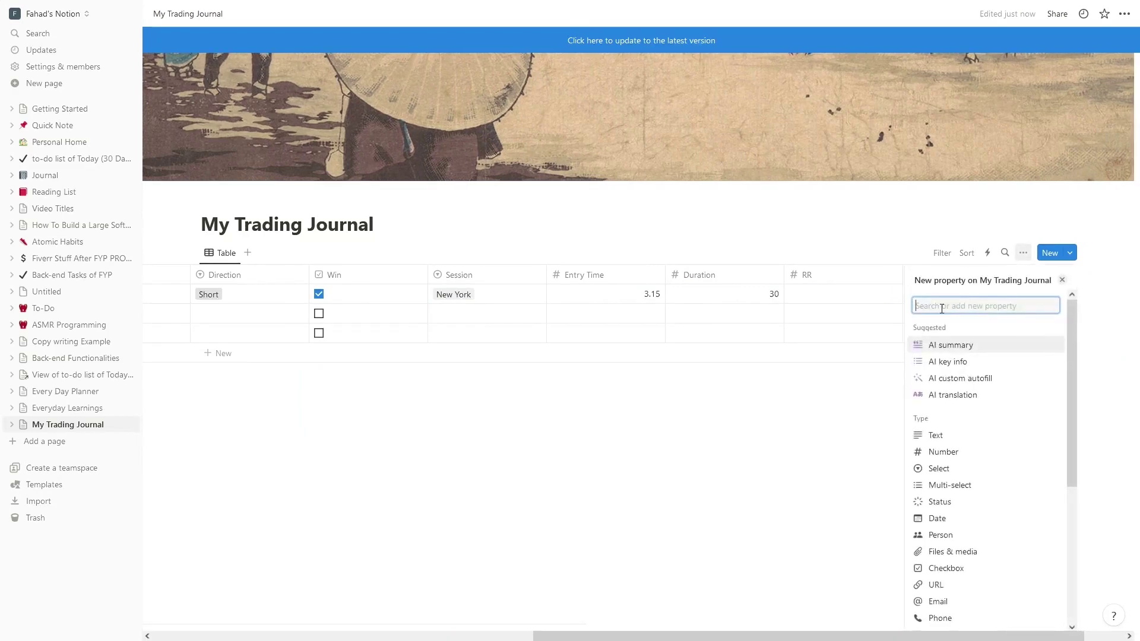
pyautogui.click(965, 453)
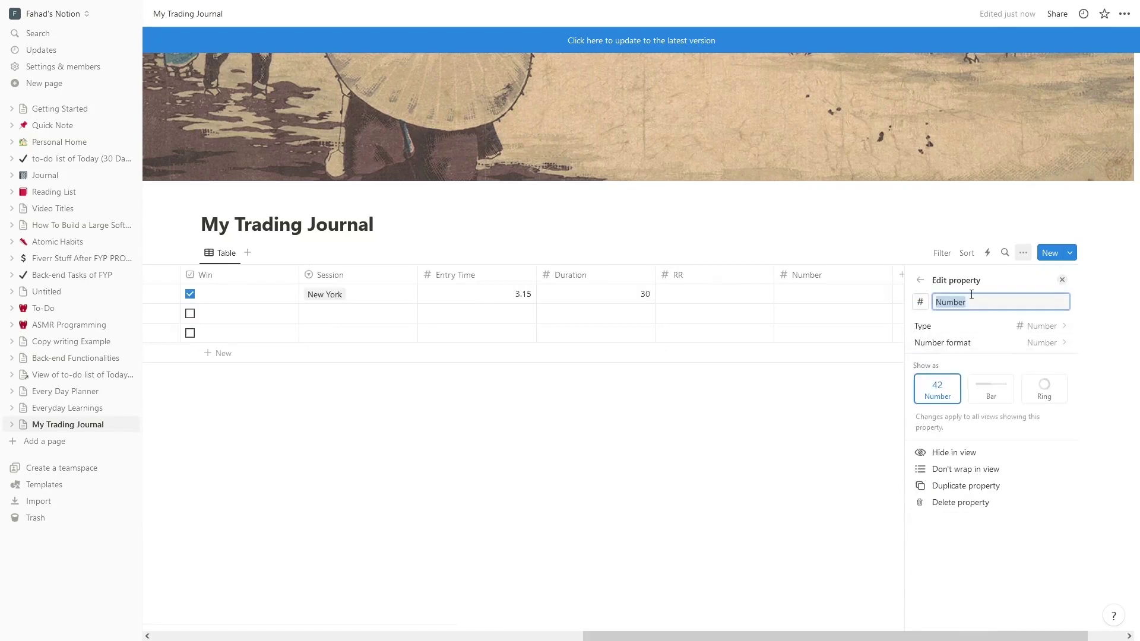
pyautogui.write('Potential RR')
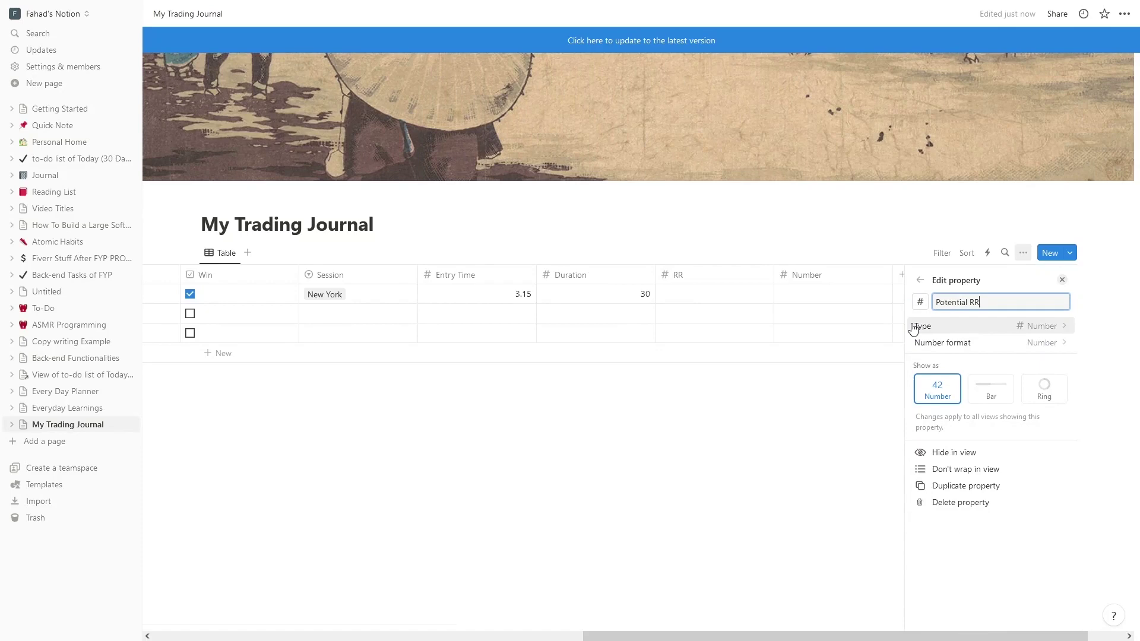
pyautogui.click(870, 433)
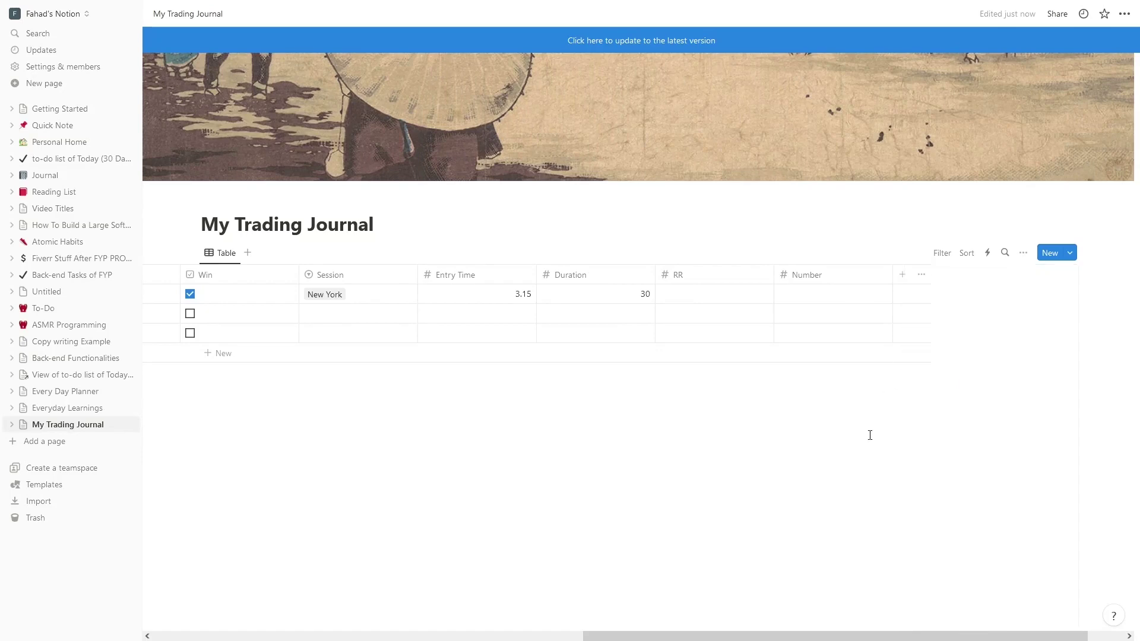
# Create a News multi-select property with options CPI and FOMC.
pyautogui.click(902, 276)
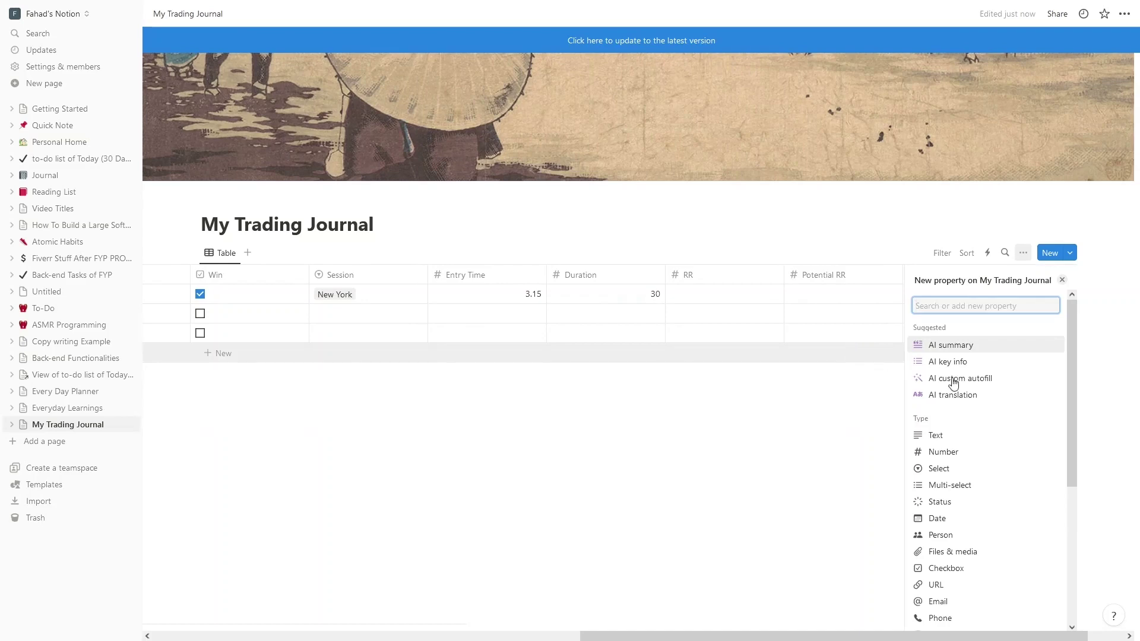
pyautogui.click(947, 484)
pyautogui.write('News')
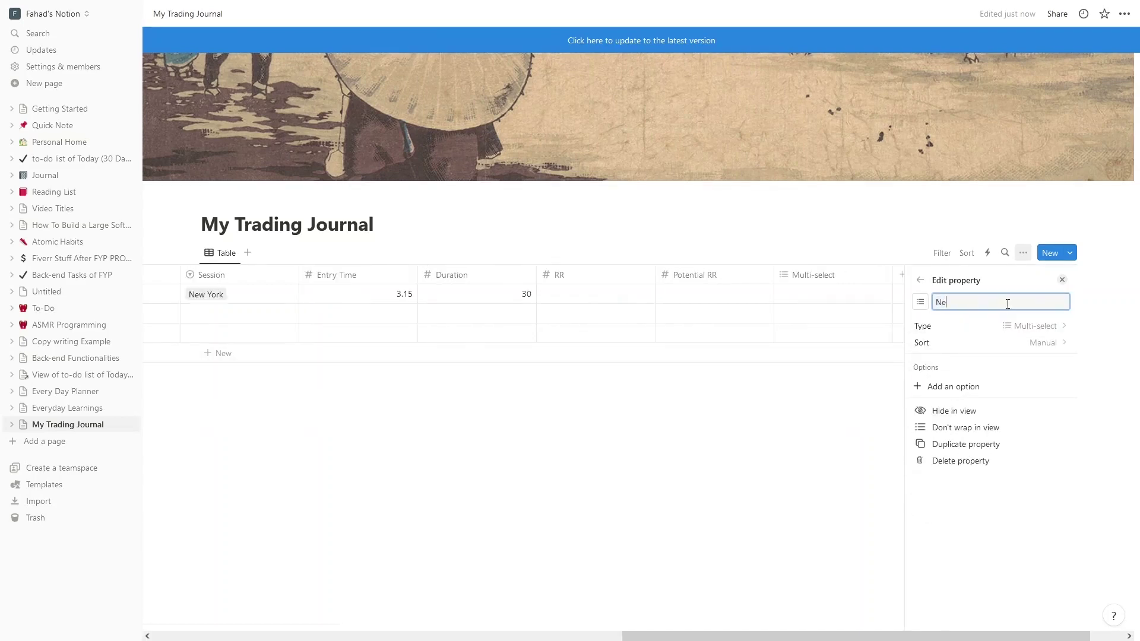
pyautogui.click(955, 389)
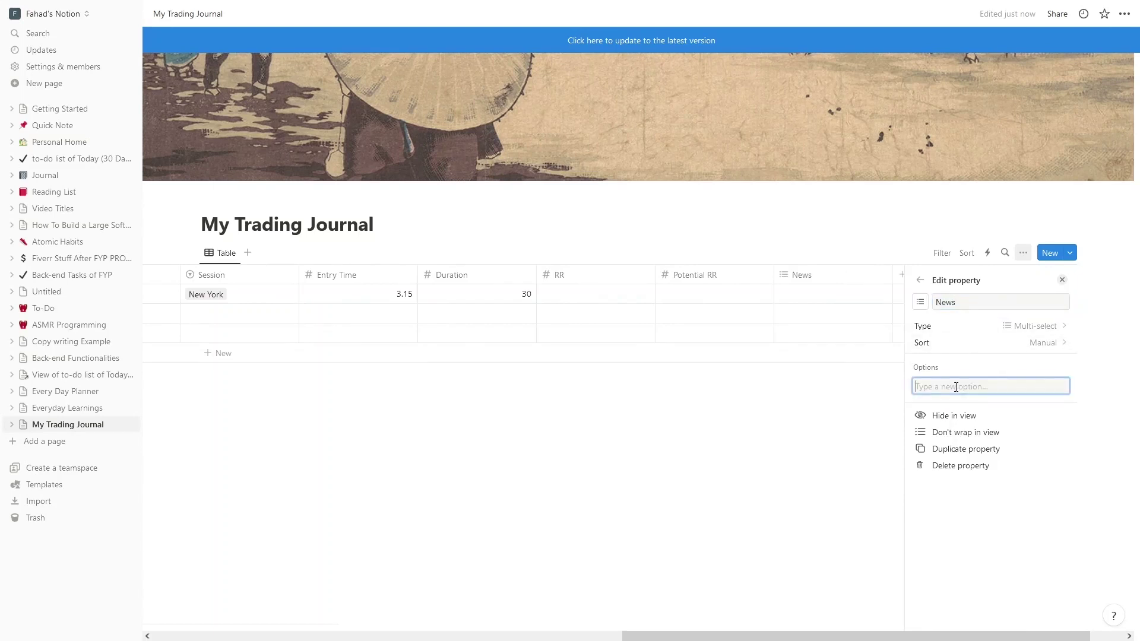
pyautogui.write('CPI')
pyautogui.press('Return')
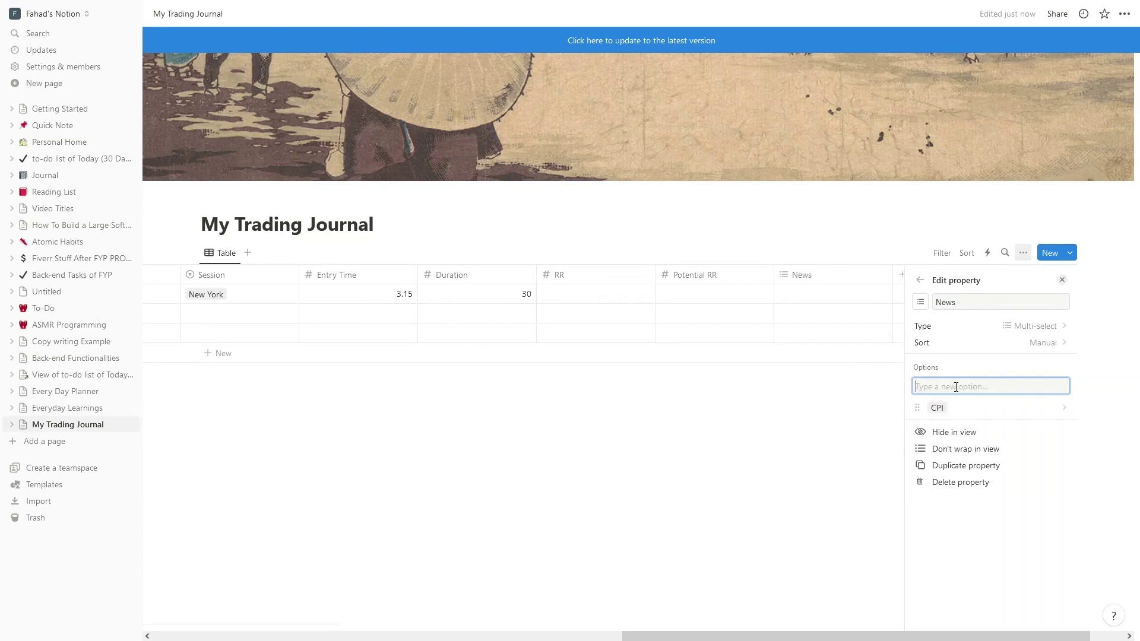
pyautogui.write('FOMC')
pyautogui.press('Return')
pyautogui.press('Escape')
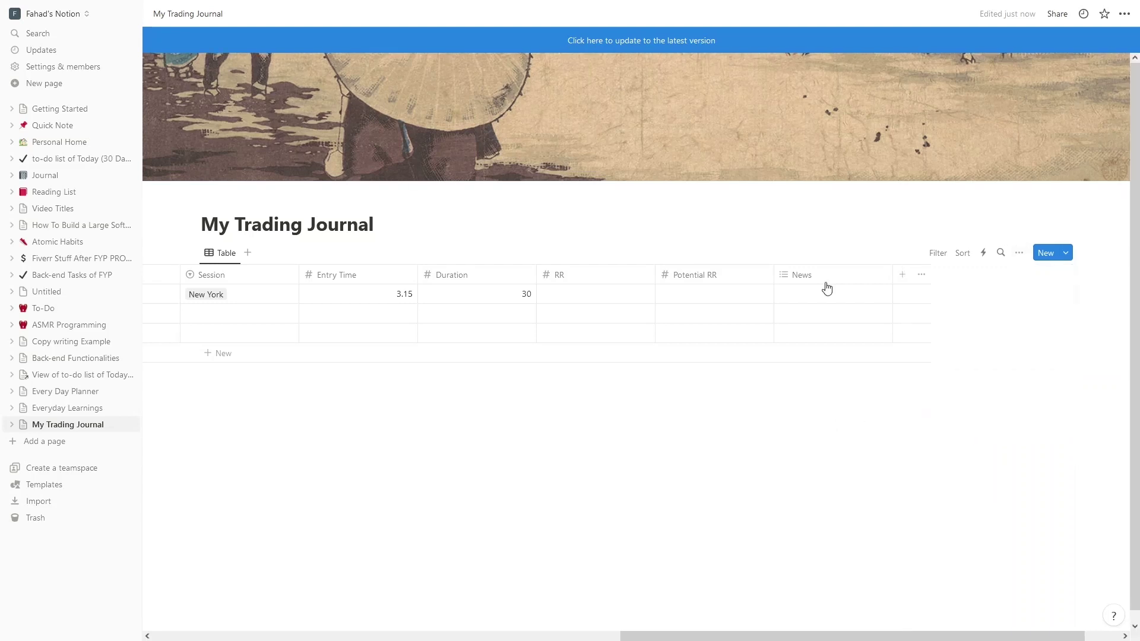
# Tag the first trade's News cell with both FOMC and CPI.
pyautogui.click(836, 294)
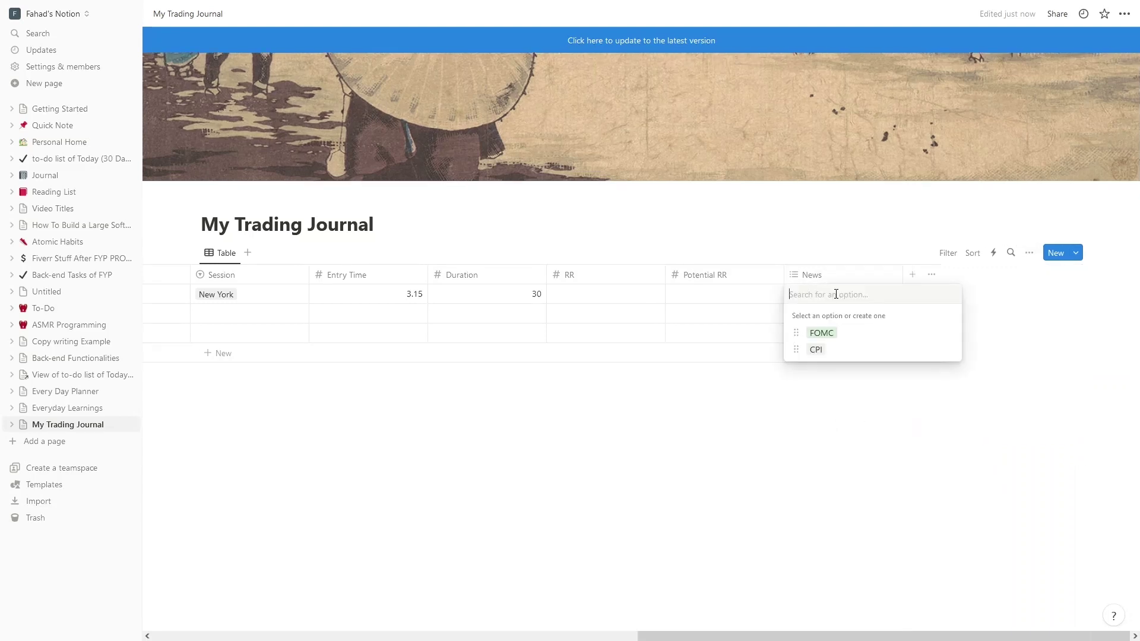
pyautogui.click(832, 335)
pyautogui.click(822, 350)
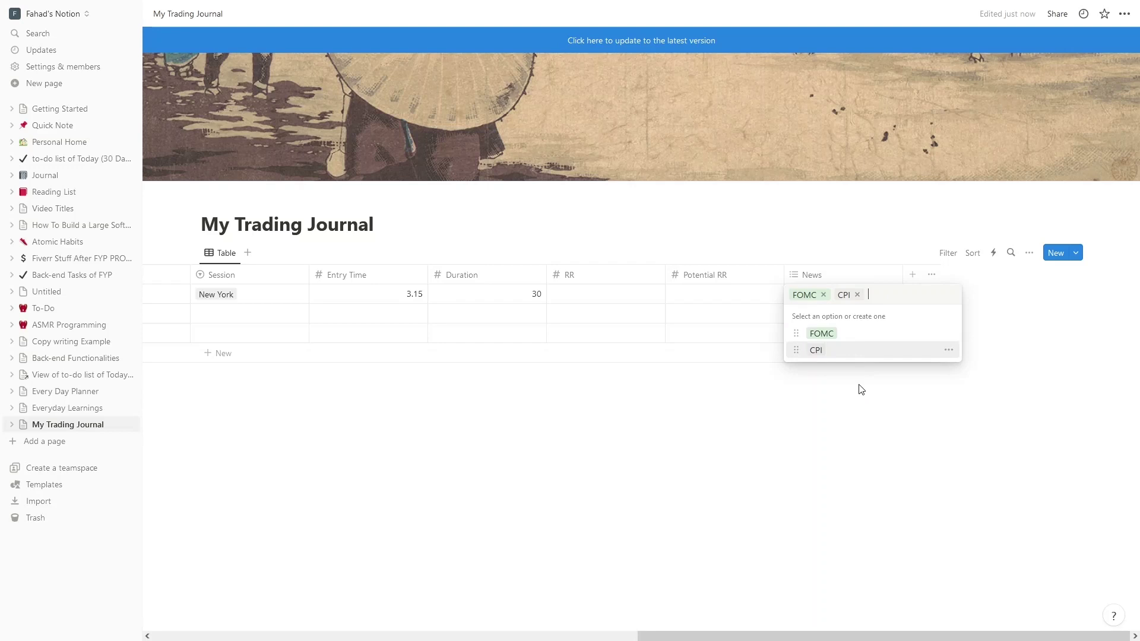
pyautogui.click(912, 276)
pyautogui.click(912, 277)
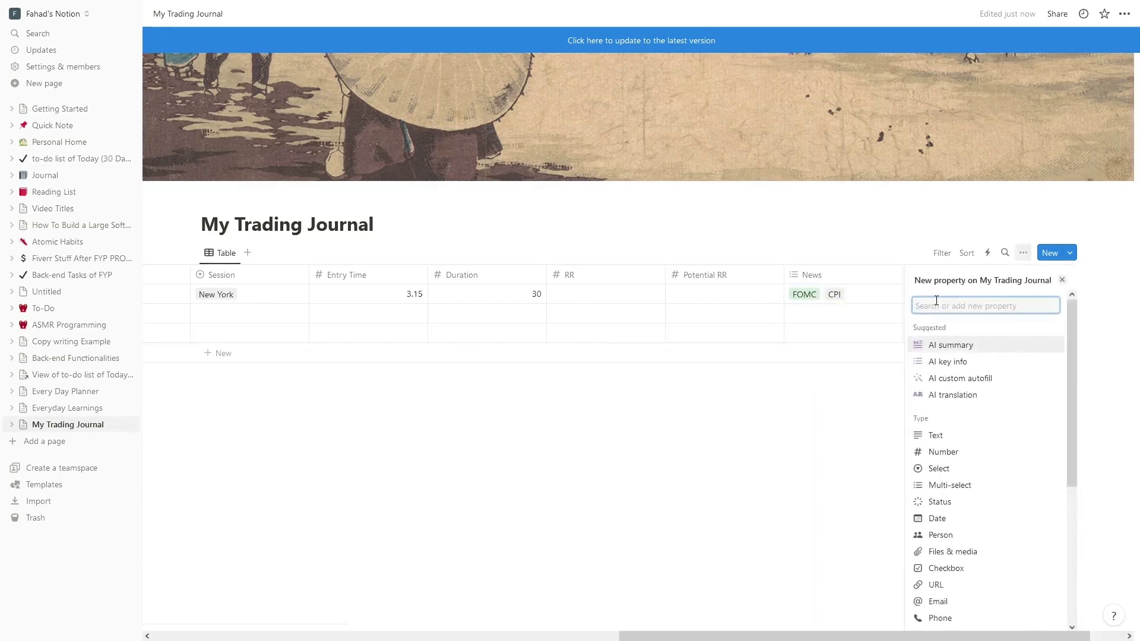
# Add a text property named Narrative to the trade table.
pyautogui.click(935, 435)
pyautogui.write('Narrative')
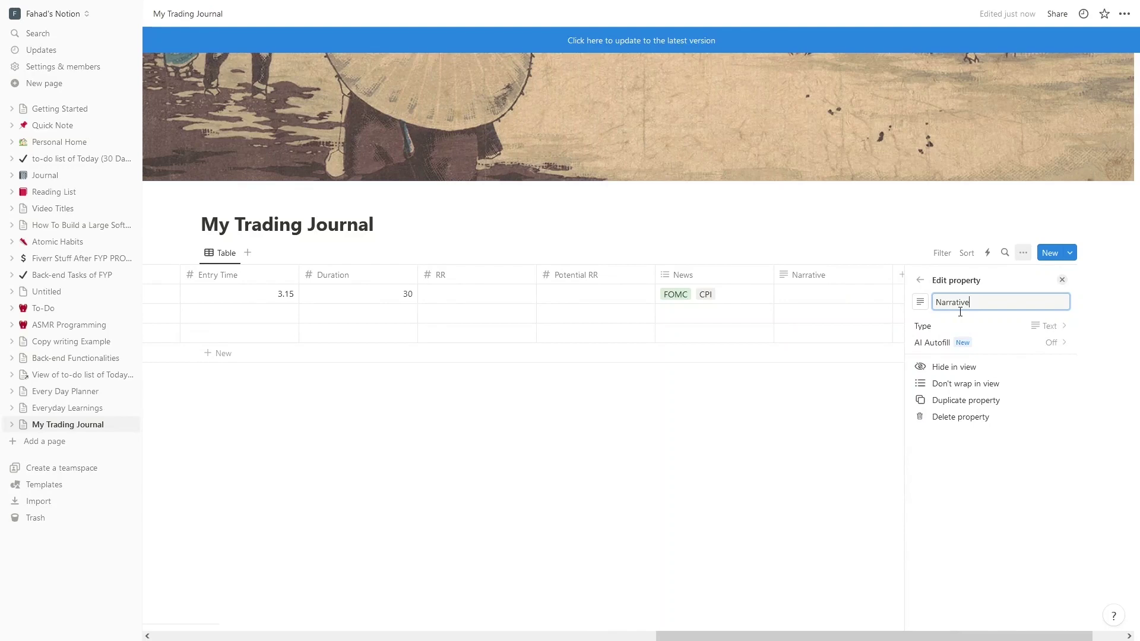
pyautogui.press('Return')
pyautogui.click(817, 392)
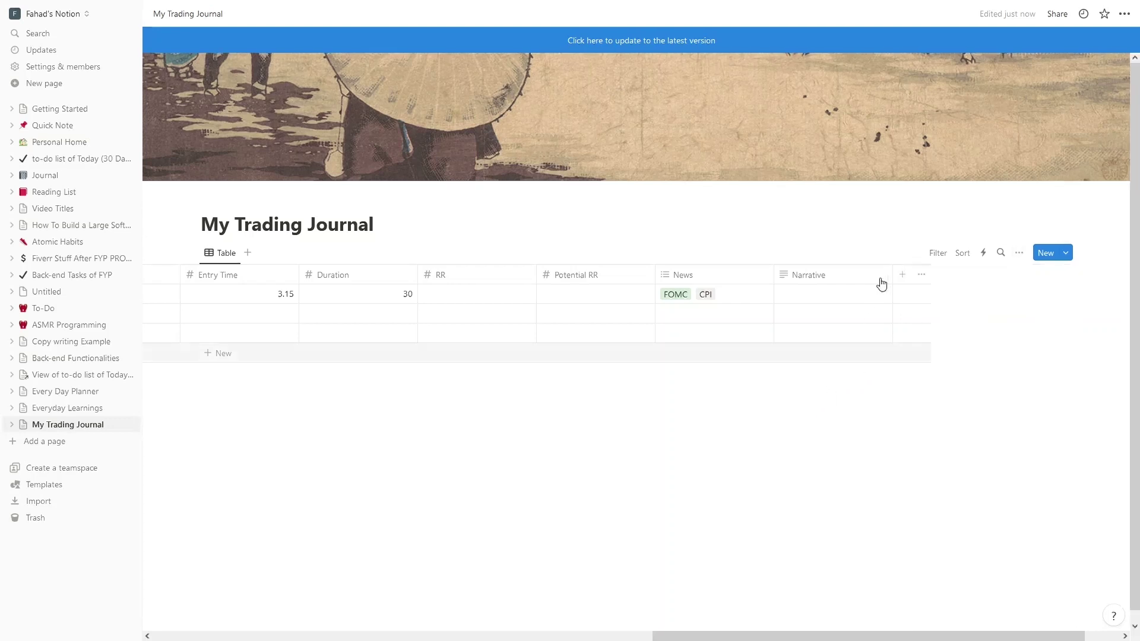
# Add another text property named Emotions.
pyautogui.click(912, 275)
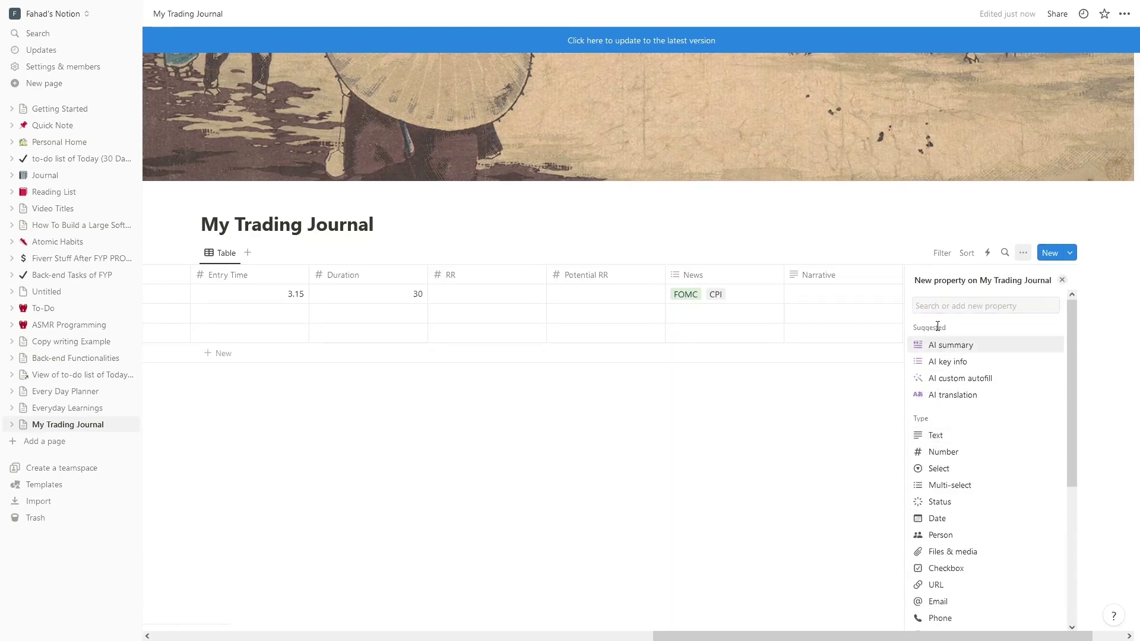
pyautogui.click(936, 436)
pyautogui.write('Emotions')
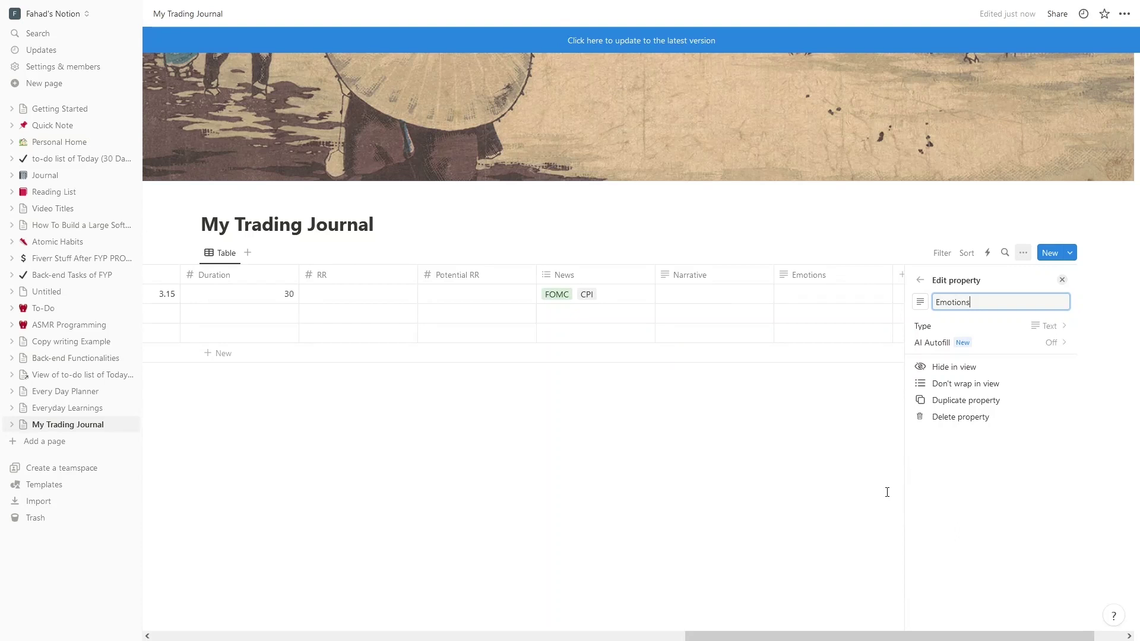
pyautogui.click(901, 279)
pyautogui.click(913, 276)
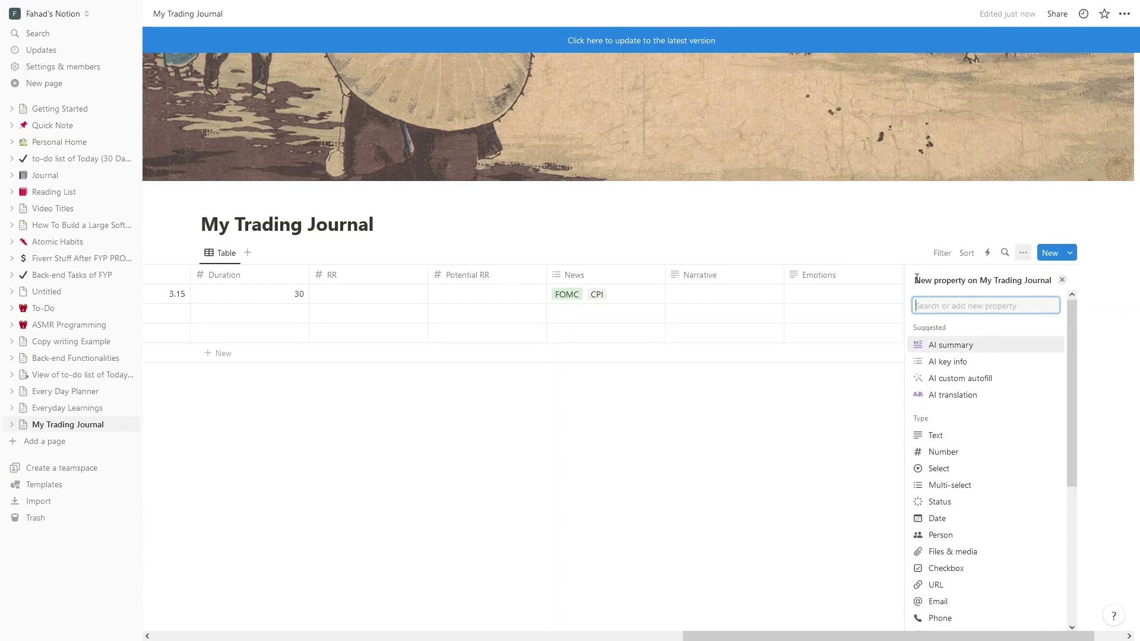
# Add a text property titled 'What did you learn today?' after Emotions.
pyautogui.click(939, 436)
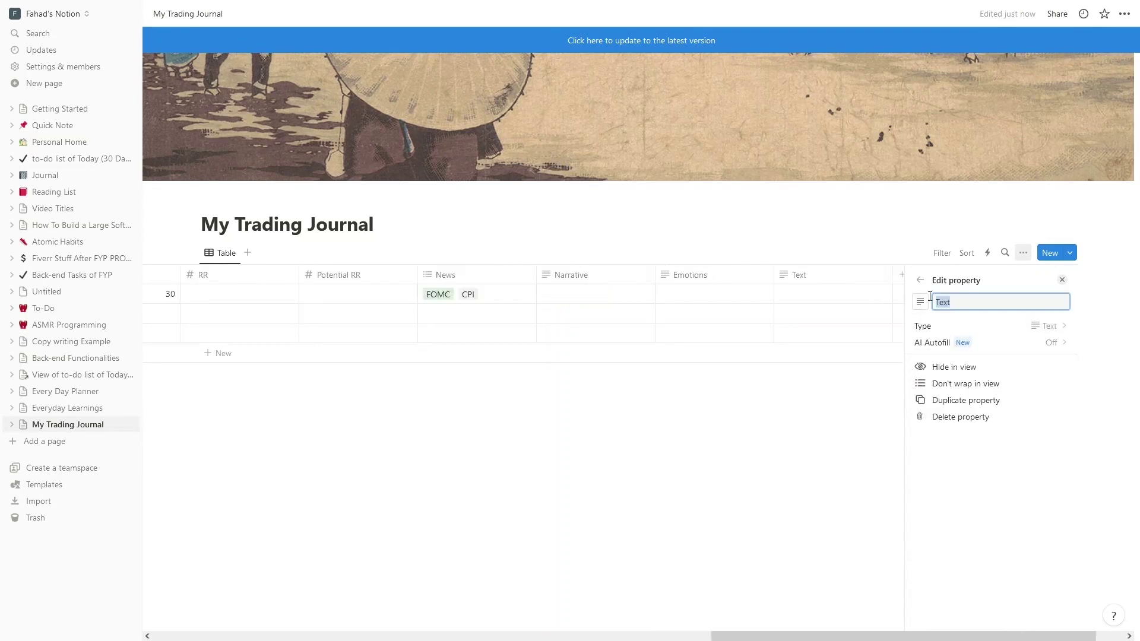
pyautogui.write('What did you learn today?')
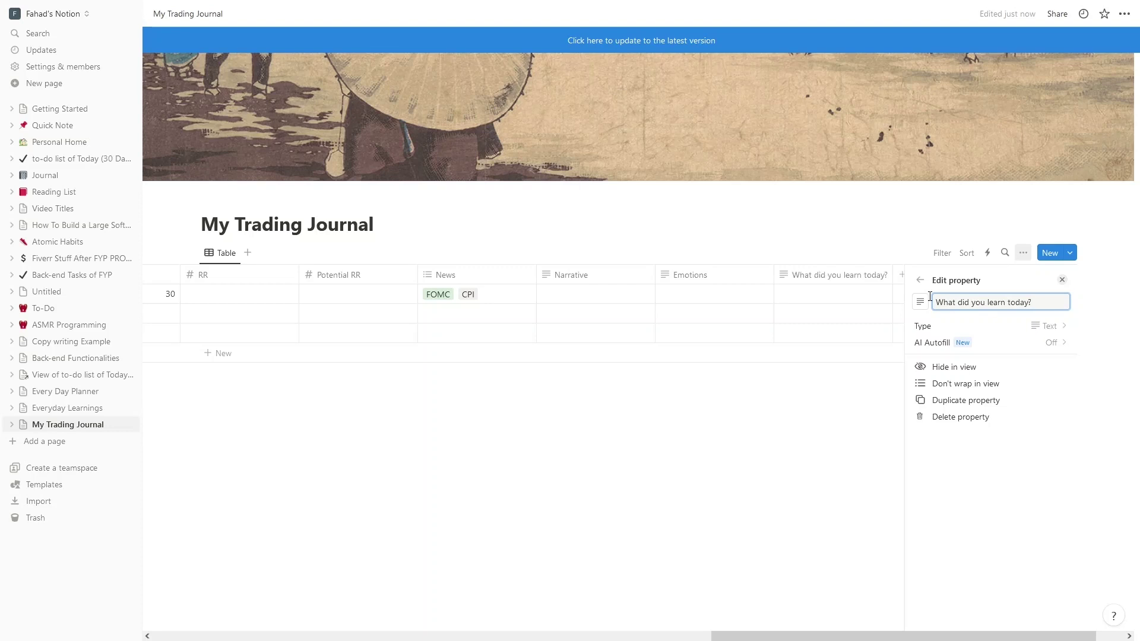
pyautogui.click(848, 409)
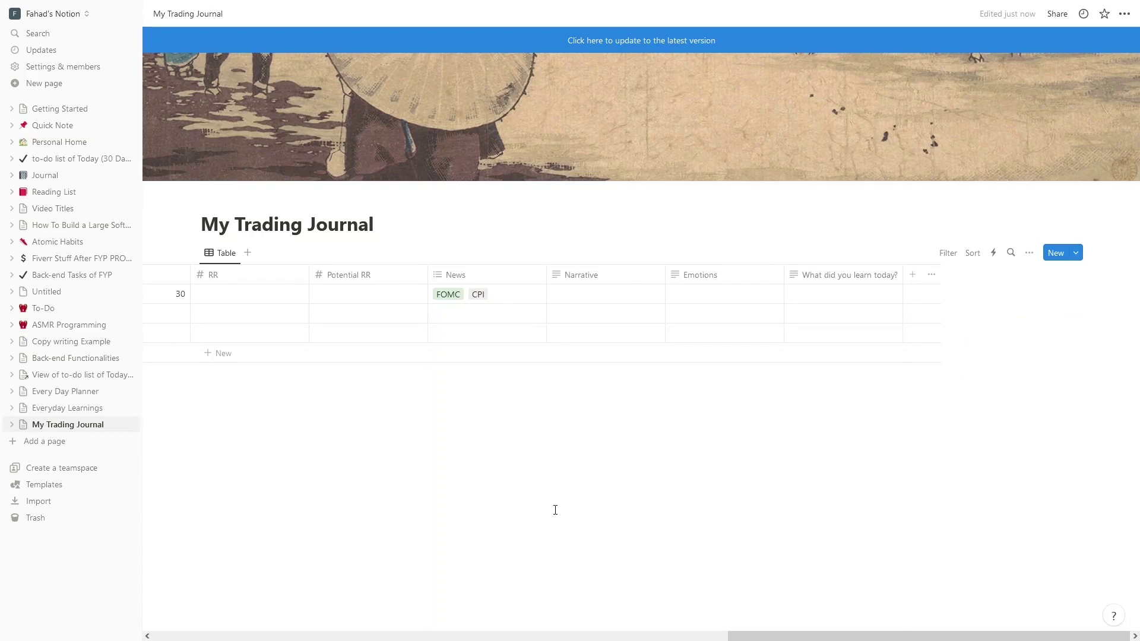
# Scroll the trade table fully left to show the Name and Date columns.
pyautogui.moveTo(835, 637); pyautogui.dragTo(804, 639)
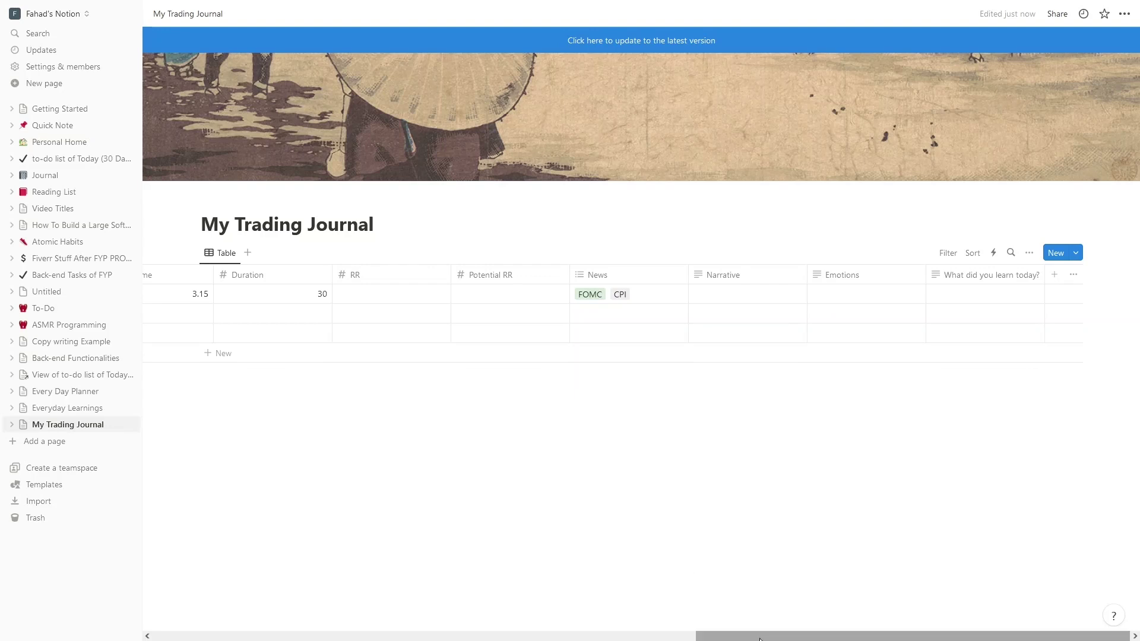
pyautogui.moveTo(760, 633); pyautogui.dragTo(134, 636)
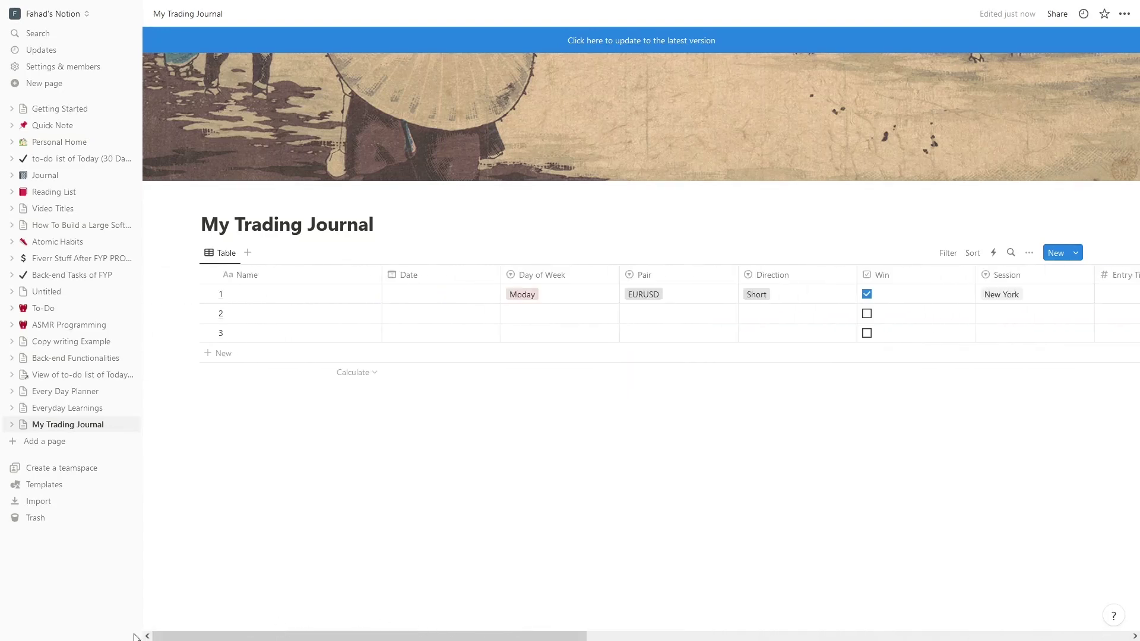